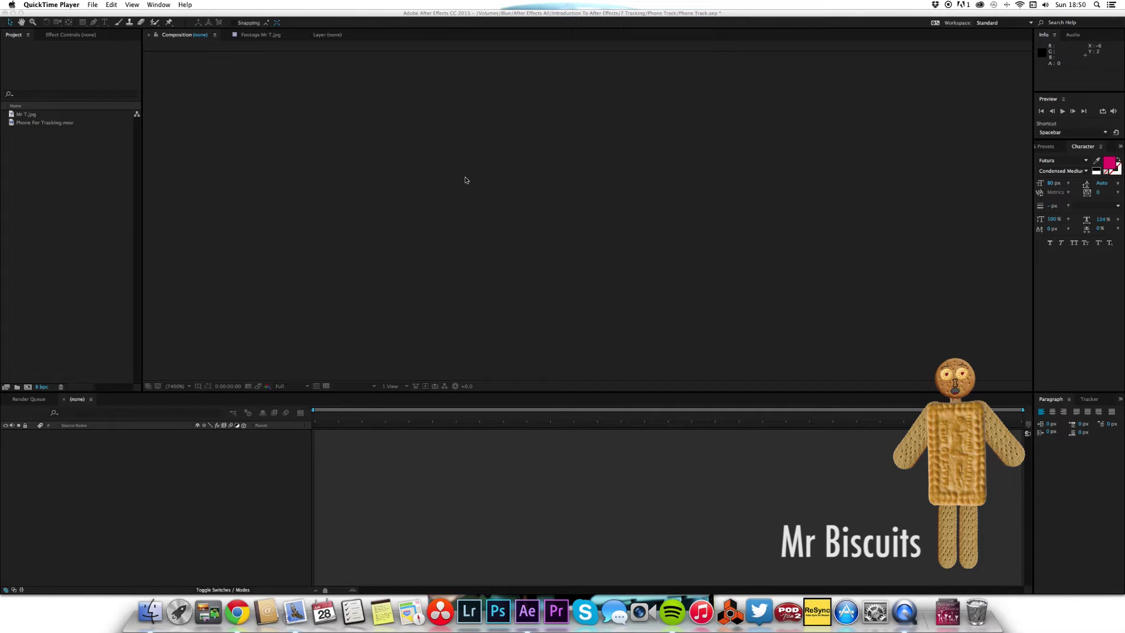
- Build a 'Phone For Tracking' composition from the Phone For Tracking.mov footage
{"action": "left_click", "coordinate": [88, 204]}
{"action": "left_click", "coordinate": [18, 124]}
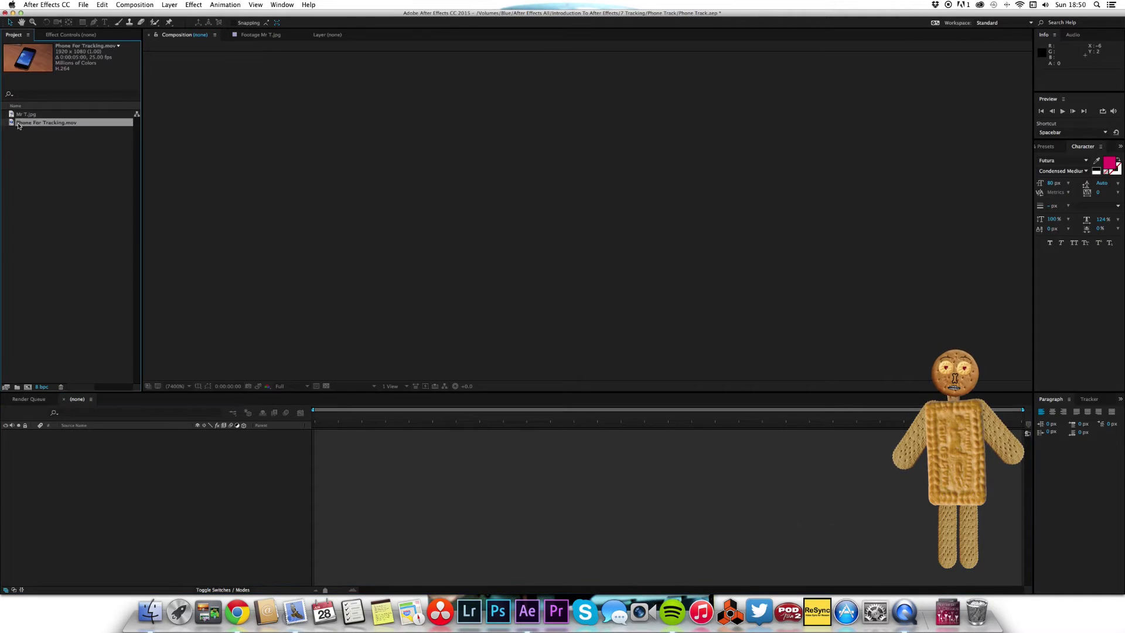
{"action": "left_click_drag", "start_coordinate": [10, 124], "coordinate": [28, 387]}
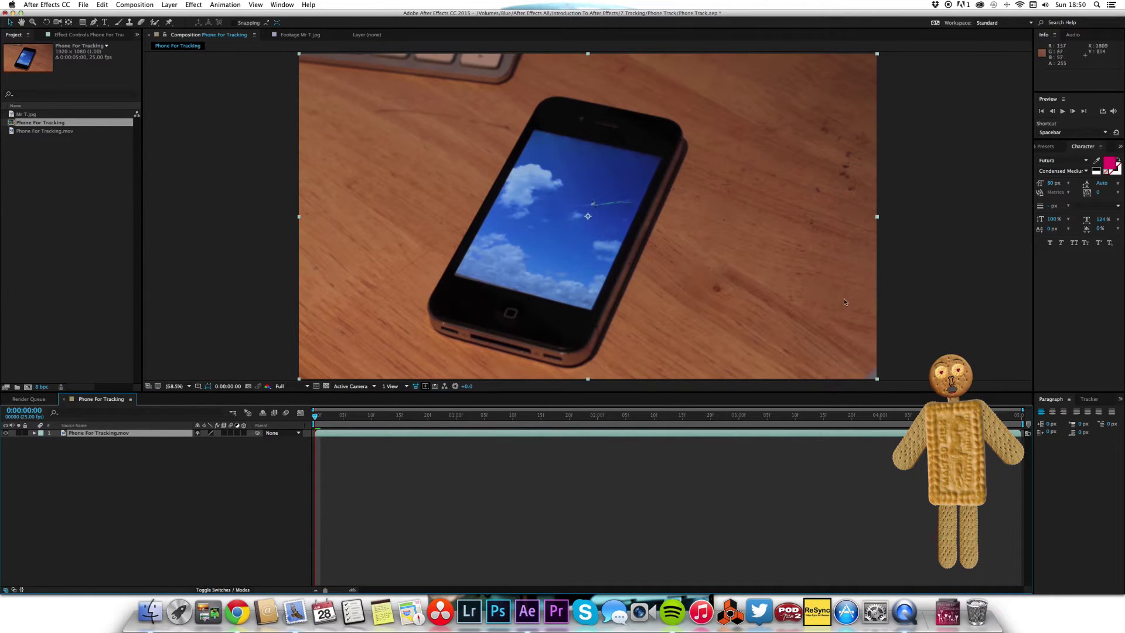
- Start Track Motion on the Phone For Tracking.mov layer, creating Tracker 1
{"action": "left_click", "coordinate": [858, 428]}
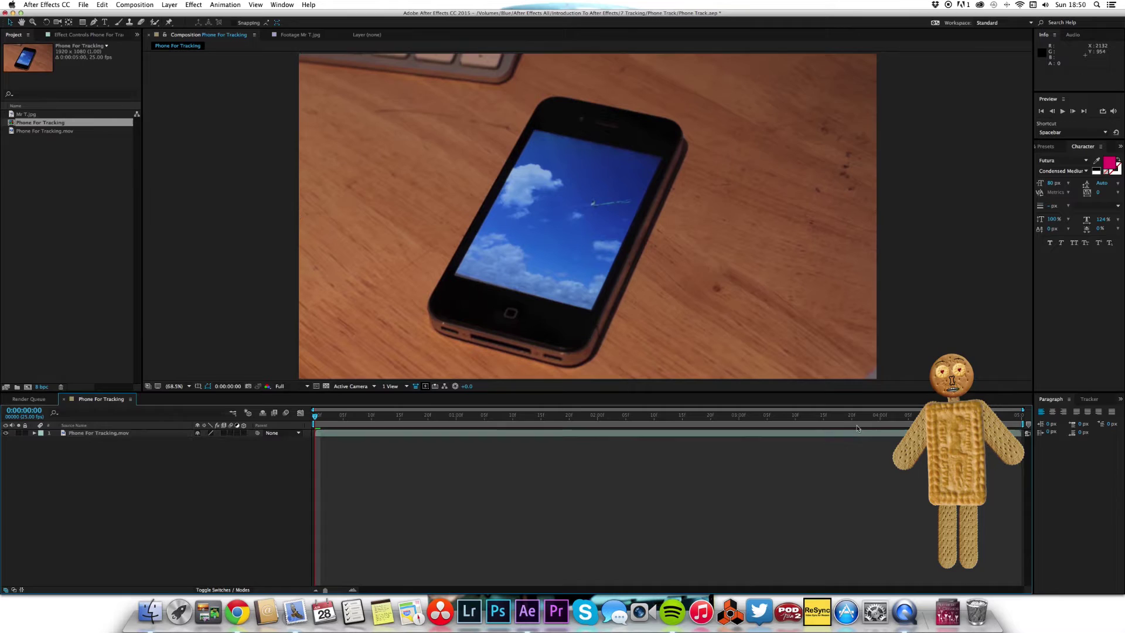
{"action": "left_click", "coordinate": [857, 435]}
{"action": "right_click", "coordinate": [858, 434]}
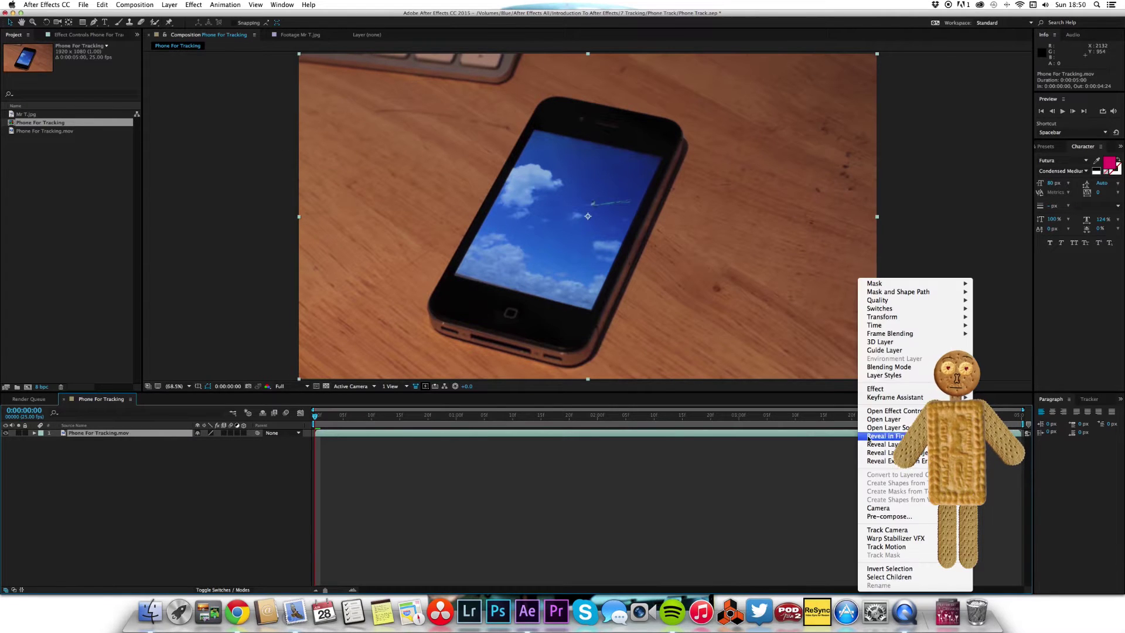
{"action": "left_click", "coordinate": [932, 546]}
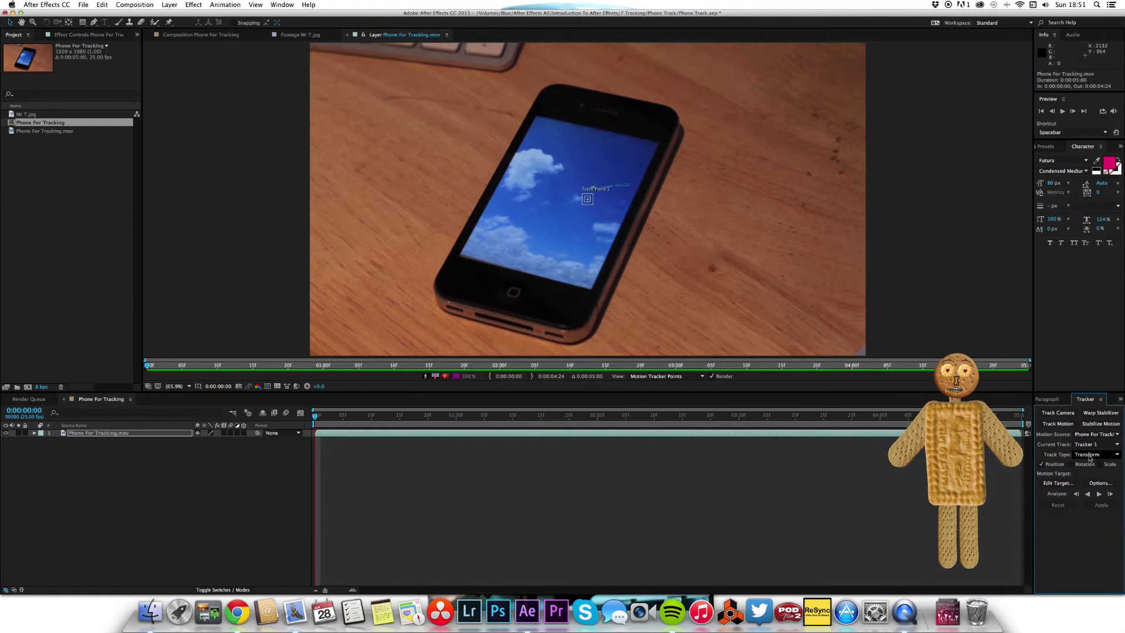
{"action": "left_click", "coordinate": [1090, 456]}
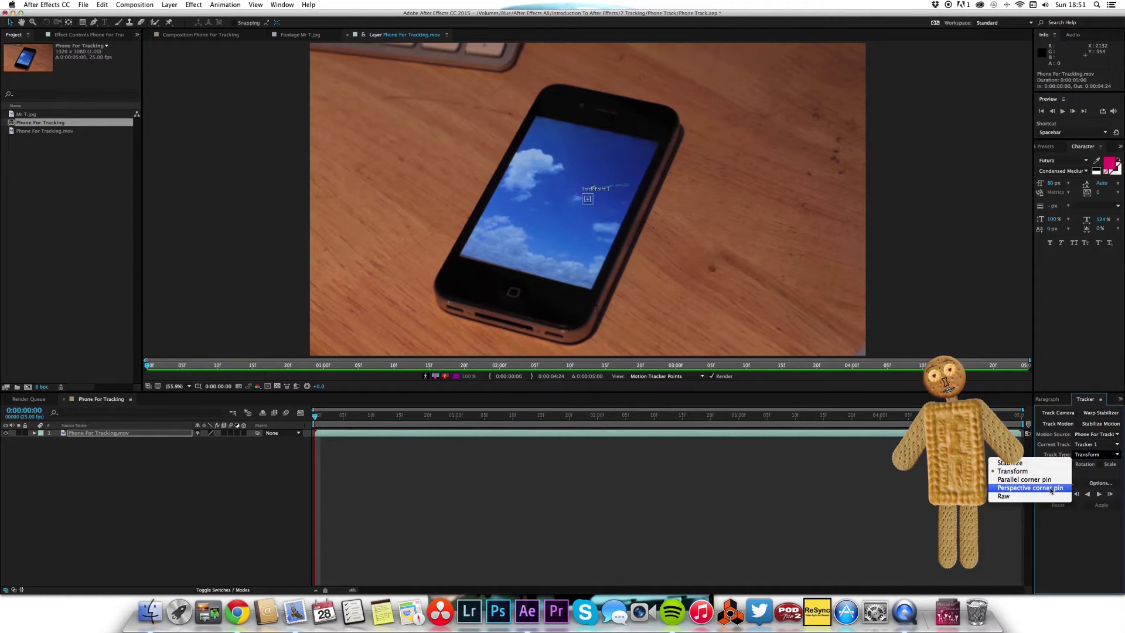
- Switch the track type to Perspective corner pin and move Track Points 1 and 2 to the screen's top corners
{"action": "left_click", "coordinate": [1051, 490]}
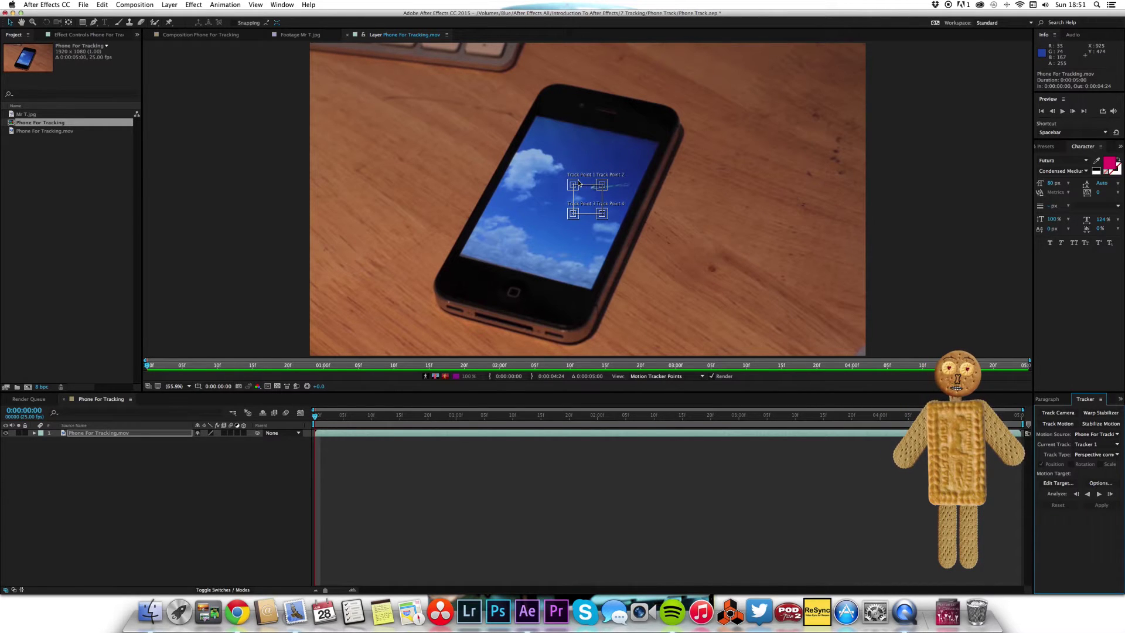
{"action": "mouse_move", "coordinate": [578, 184]}
{"action": "left_mouse_down"}
{"action": "mouse_move", "coordinate": [587, 177]}
{"action": "mouse_move", "coordinate": [578, 190]}
{"action": "left_mouse_up"}
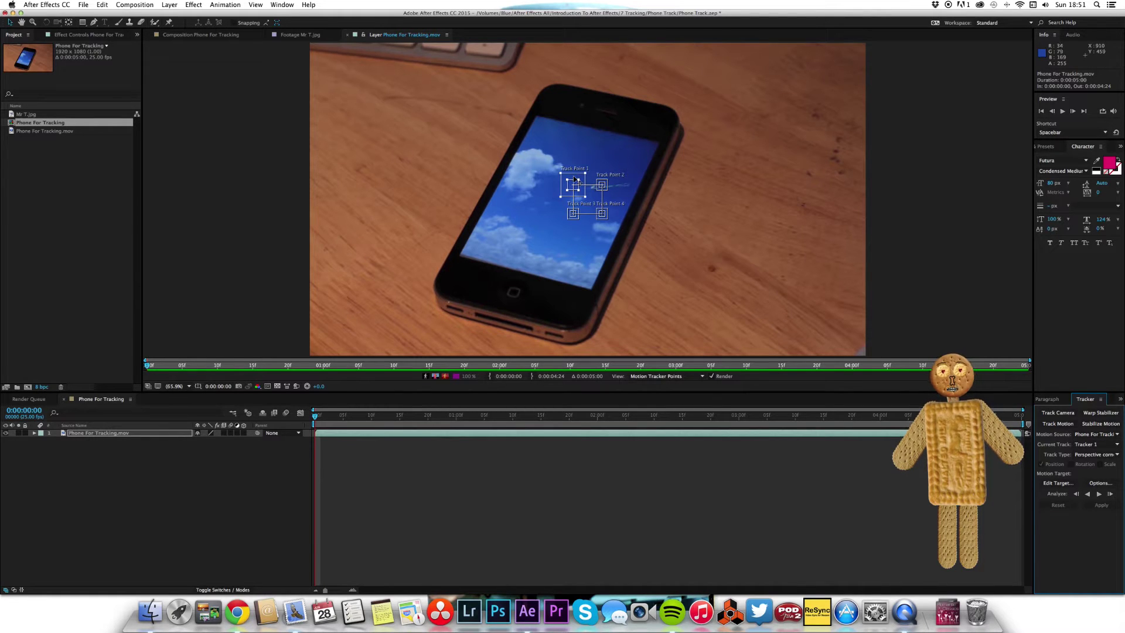
{"action": "left_click_drag", "start_coordinate": [575, 179], "coordinate": [538, 110]}
{"action": "left_click_drag", "start_coordinate": [608, 184], "coordinate": [667, 145]}
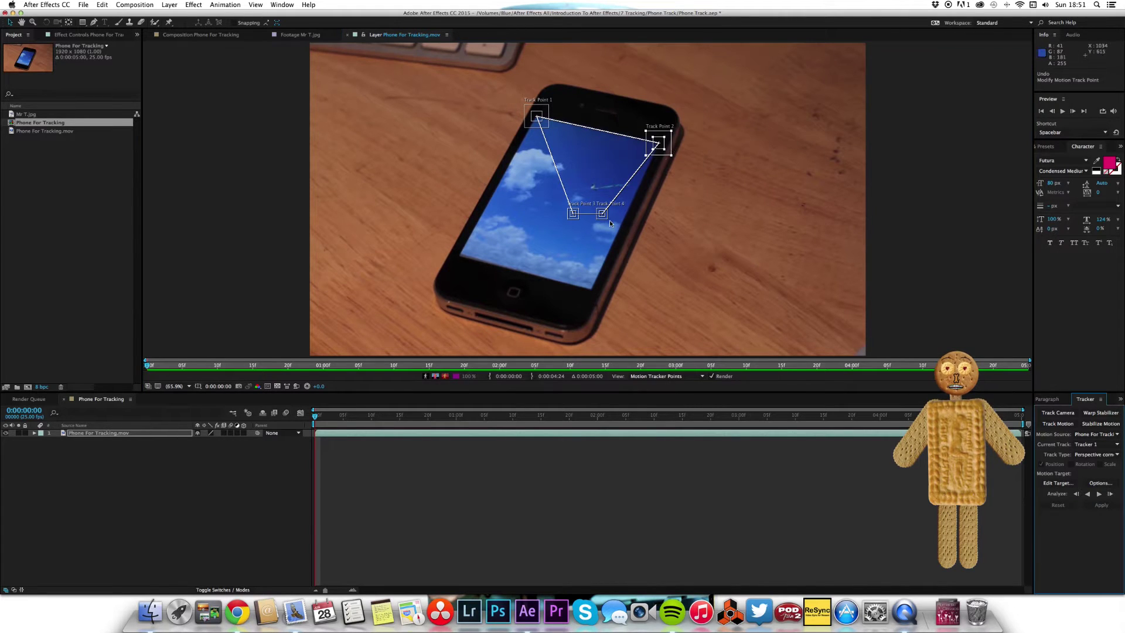
- Place Track Points 3 and 4 on the screen's bottom-left and bottom-right corners, enlarging Point 3's area
{"action": "left_click_drag", "start_coordinate": [607, 221], "coordinate": [612, 226]}
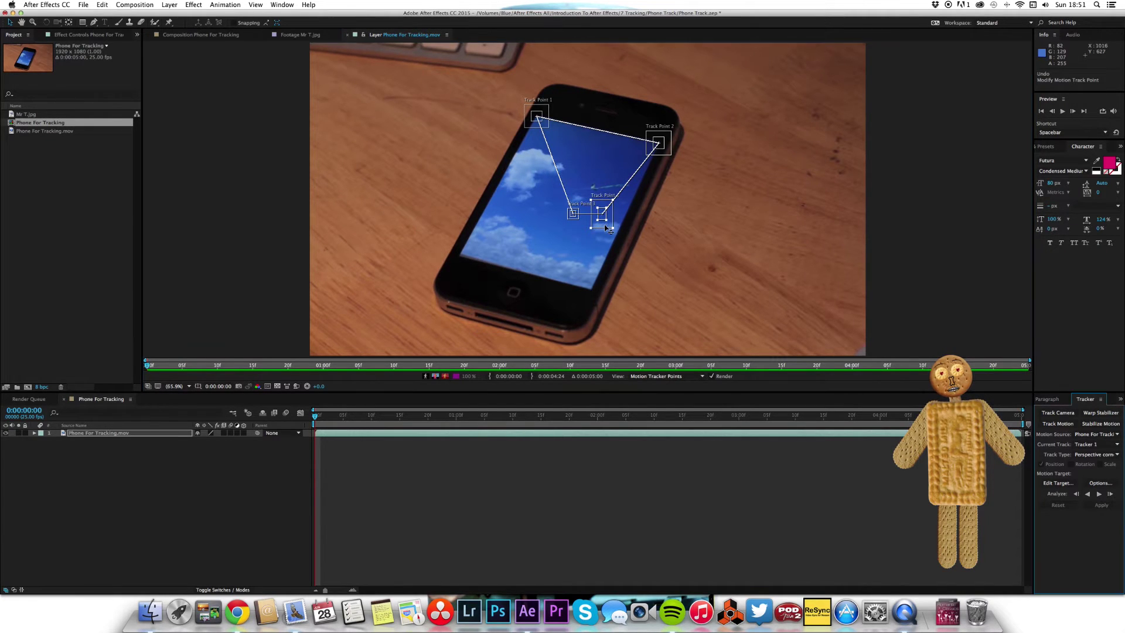
{"action": "left_click_drag", "start_coordinate": [607, 232], "coordinate": [599, 286]}
{"action": "left_click_drag", "start_coordinate": [570, 218], "coordinate": [447, 262]}
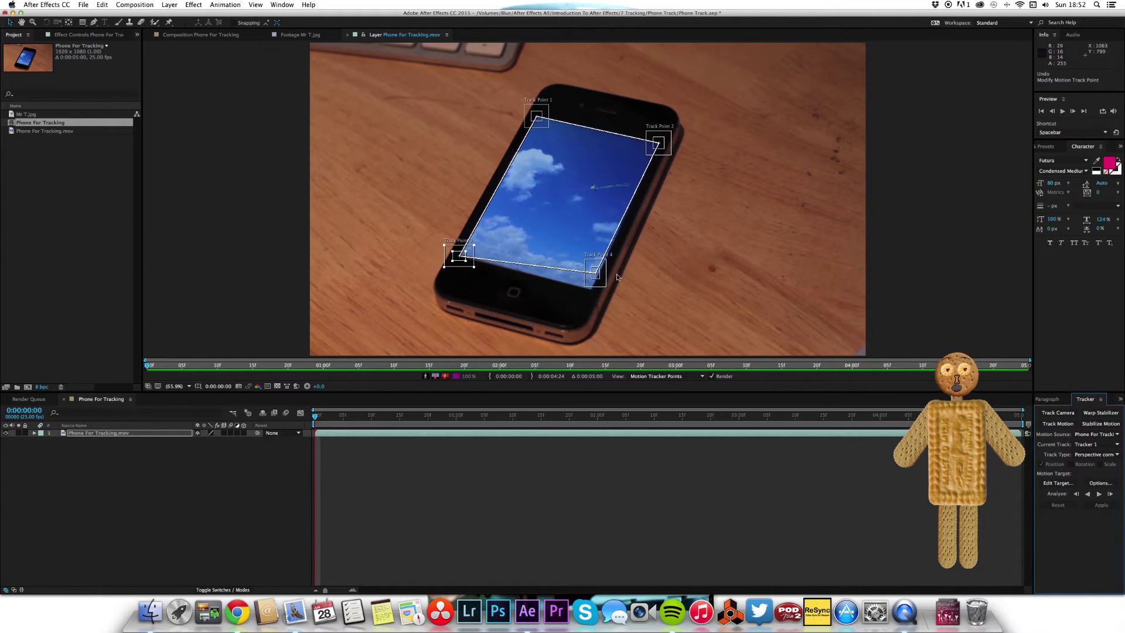
{"action": "left_click_drag", "start_coordinate": [595, 284], "coordinate": [593, 302]}
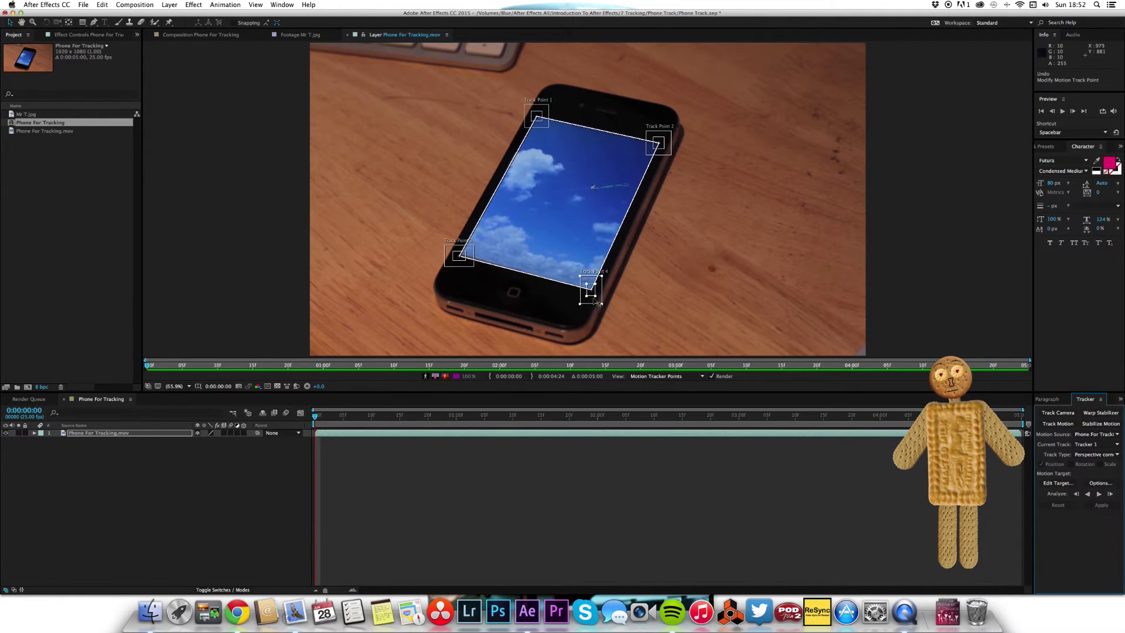
- Analyze the four corner points forward through the clip, then select Mr T.jpg
{"action": "left_click", "coordinate": [1100, 495]}
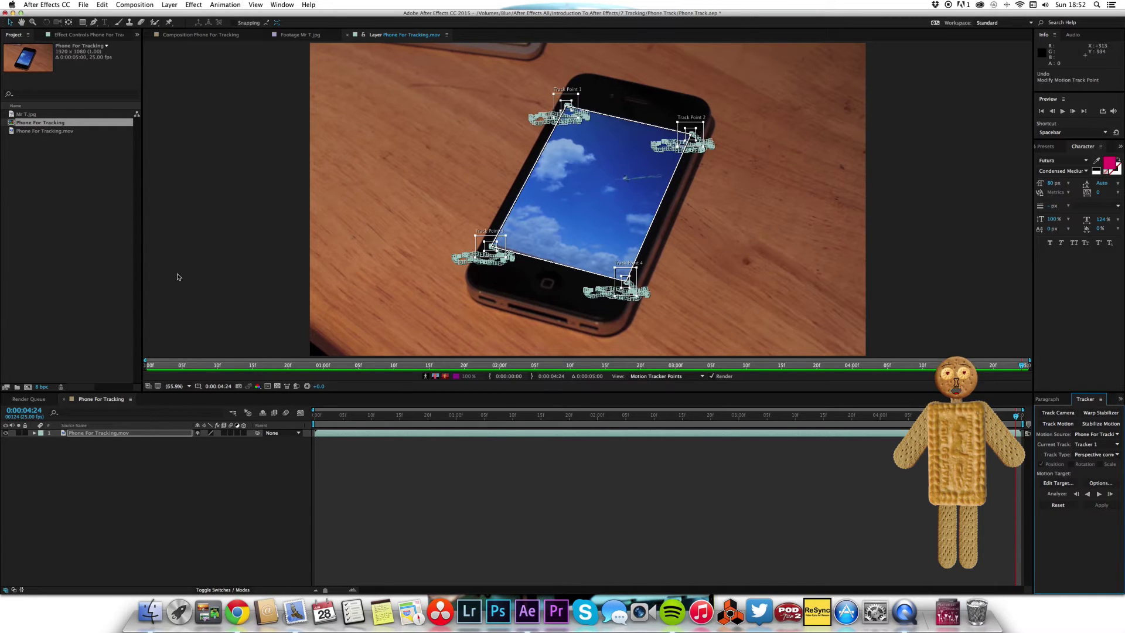
{"action": "left_click", "coordinate": [58, 114]}
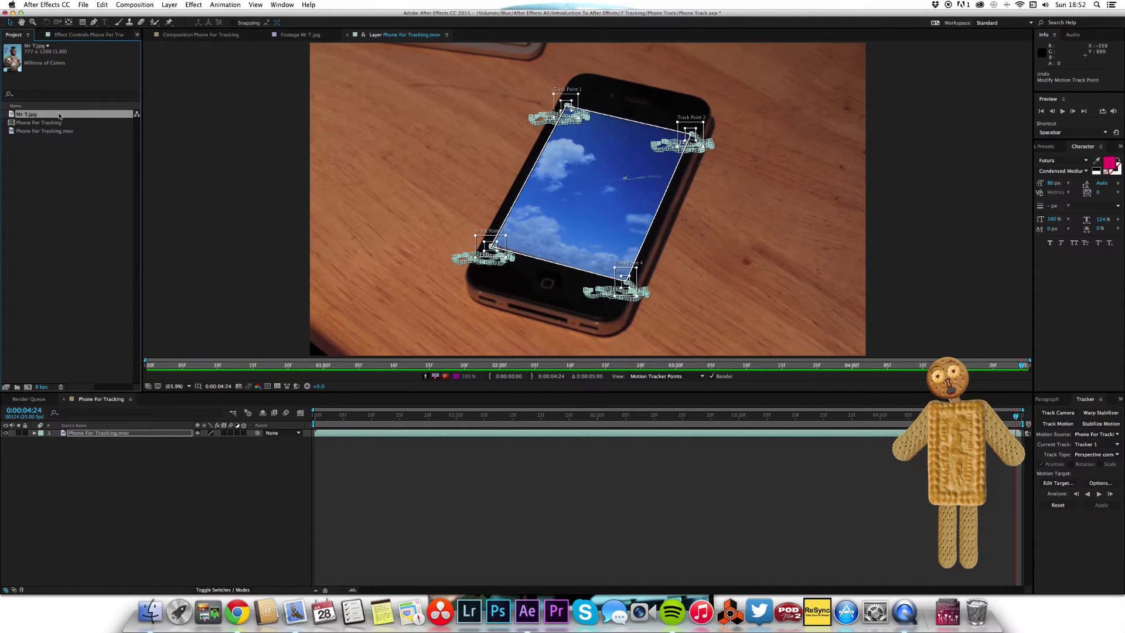
- Place Mr T.jpg above the phone layer and reopen the phone footage's Layer view
{"action": "left_click_drag", "start_coordinate": [10, 116], "coordinate": [258, 434]}
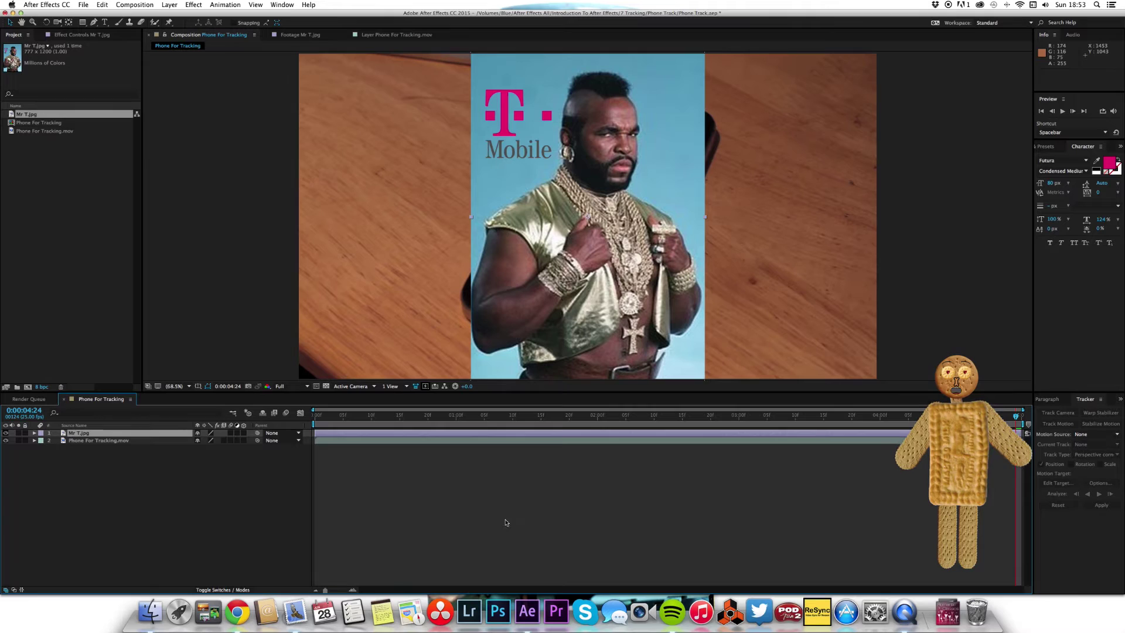
{"action": "left_click", "coordinate": [503, 477]}
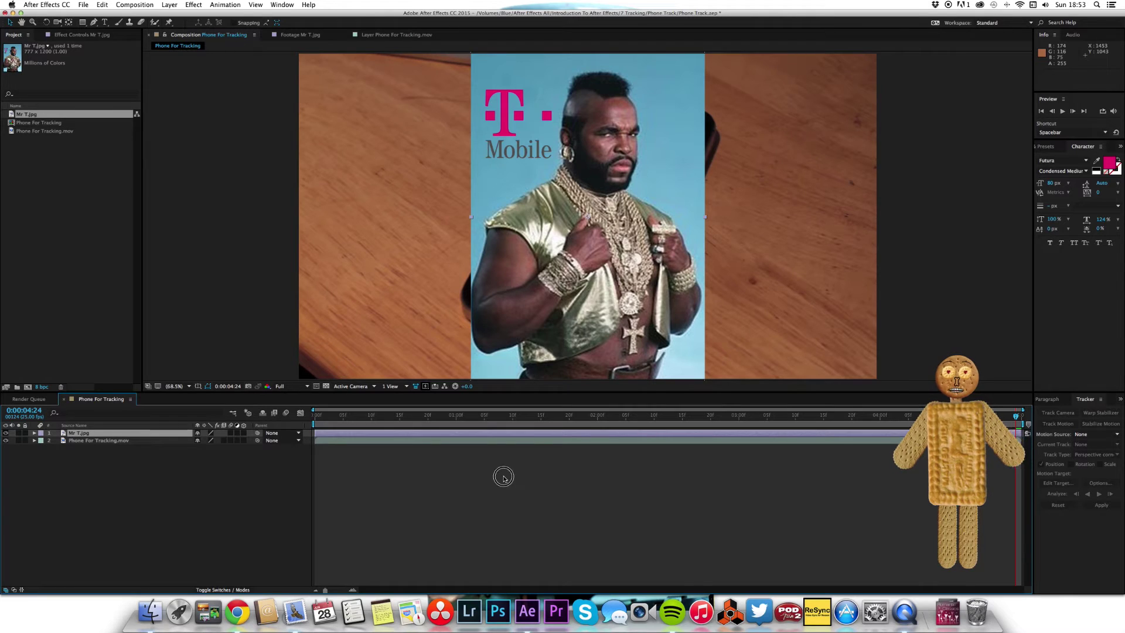
{"action": "left_click", "coordinate": [494, 440]}
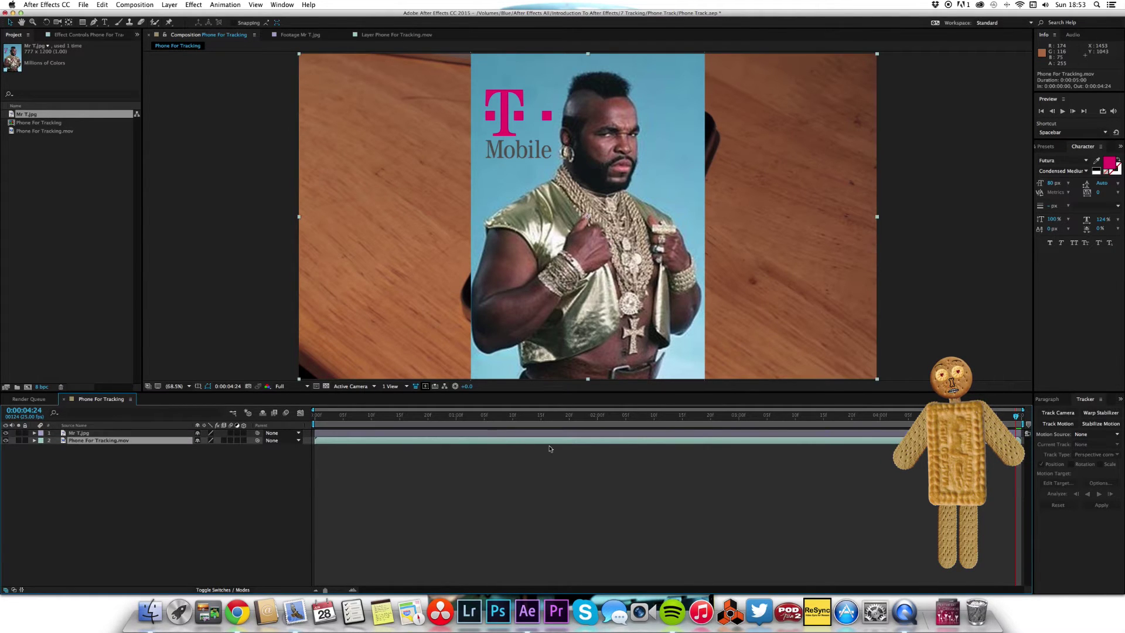
{"action": "double_click", "coordinate": [518, 443]}
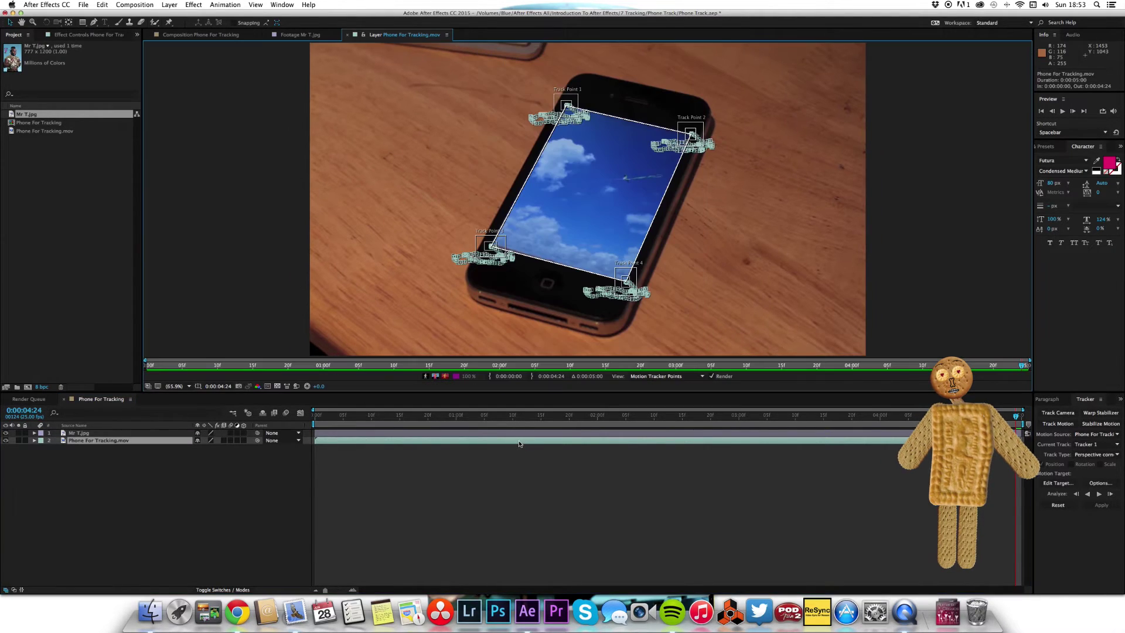
- Set Mr T.jpg as the tracker's target layer and apply the corner pin track to it
{"action": "left_click", "coordinate": [1064, 484]}
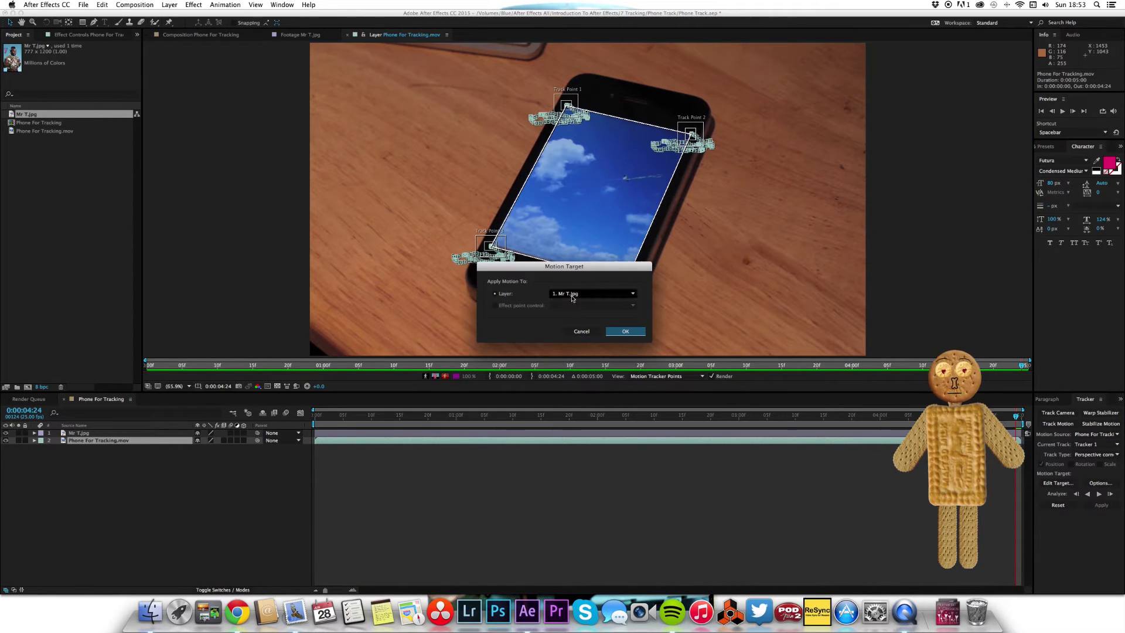
{"action": "left_click", "coordinate": [625, 332]}
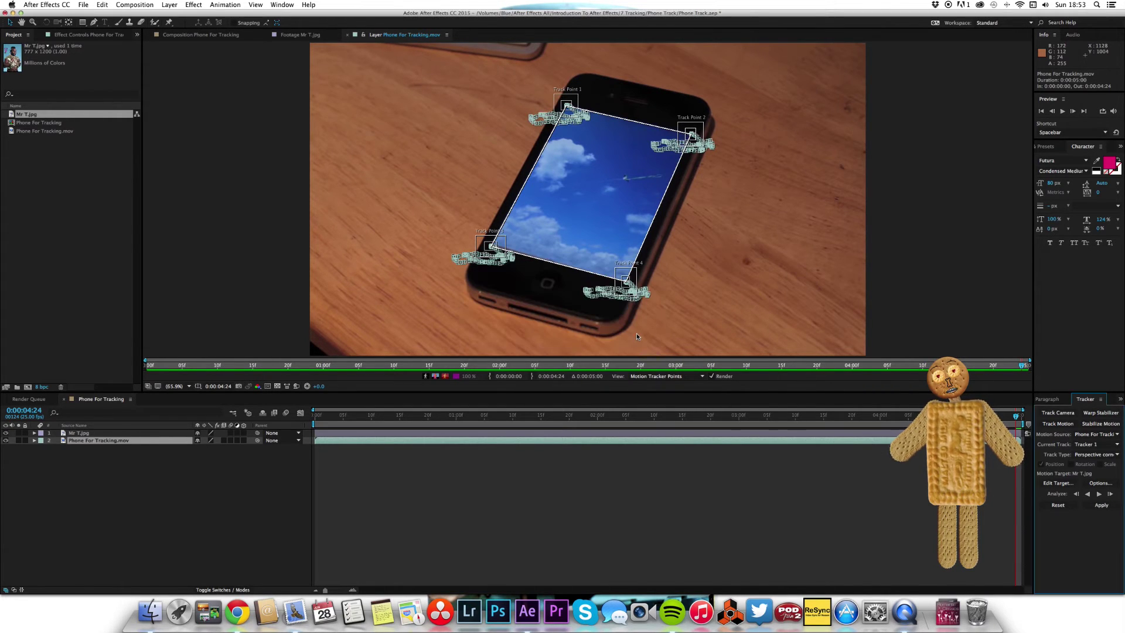
{"action": "left_click", "coordinate": [1100, 507]}
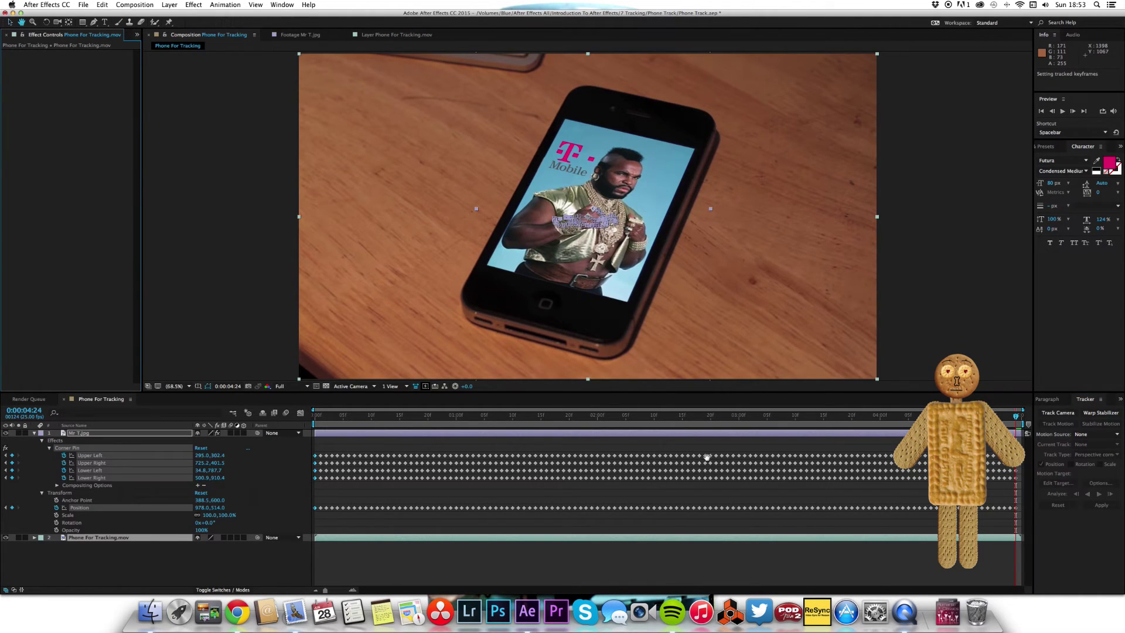
- Preview the pinned Mr T image, then collapse the Mr T.jpg layer's properties
{"action": "key", "text": "space"}
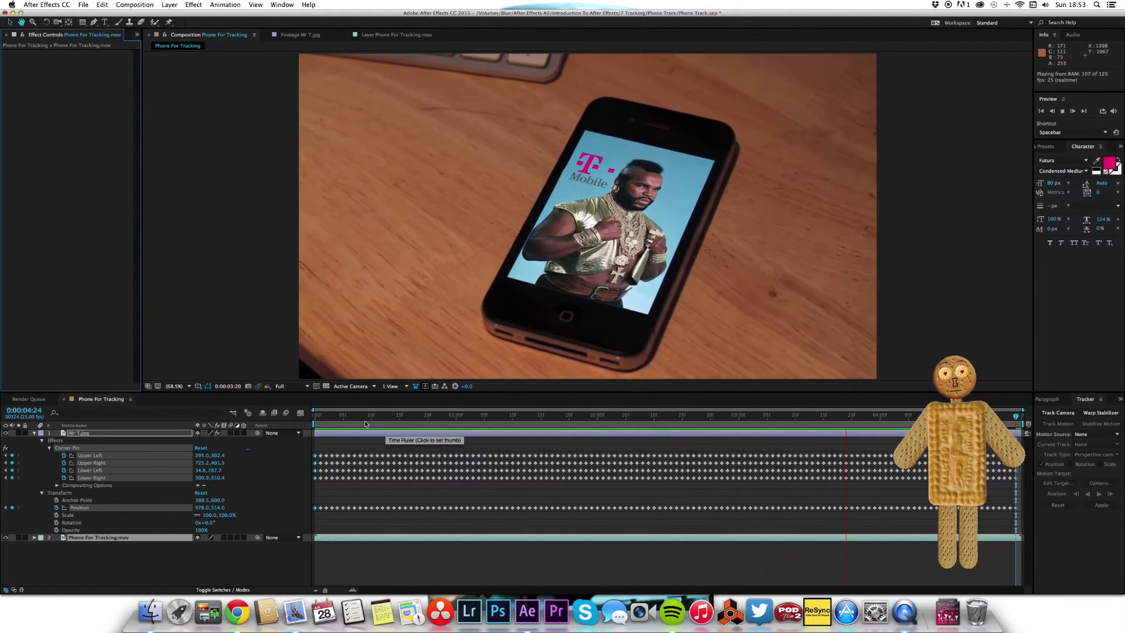
{"action": "key", "text": "space"}
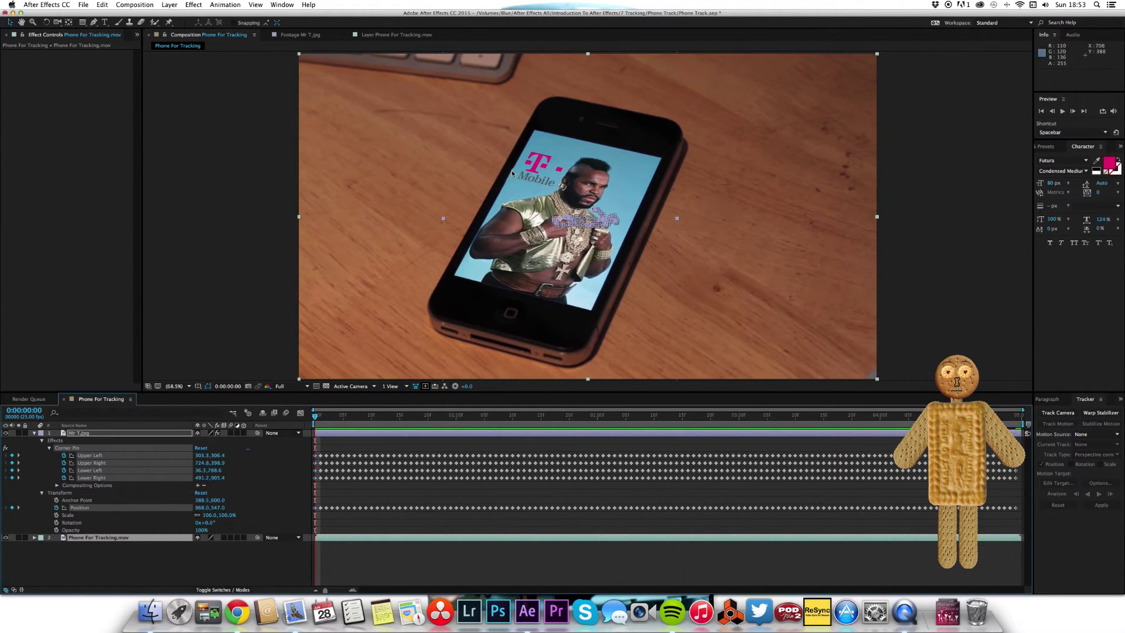
{"action": "left_click", "coordinate": [34, 433]}
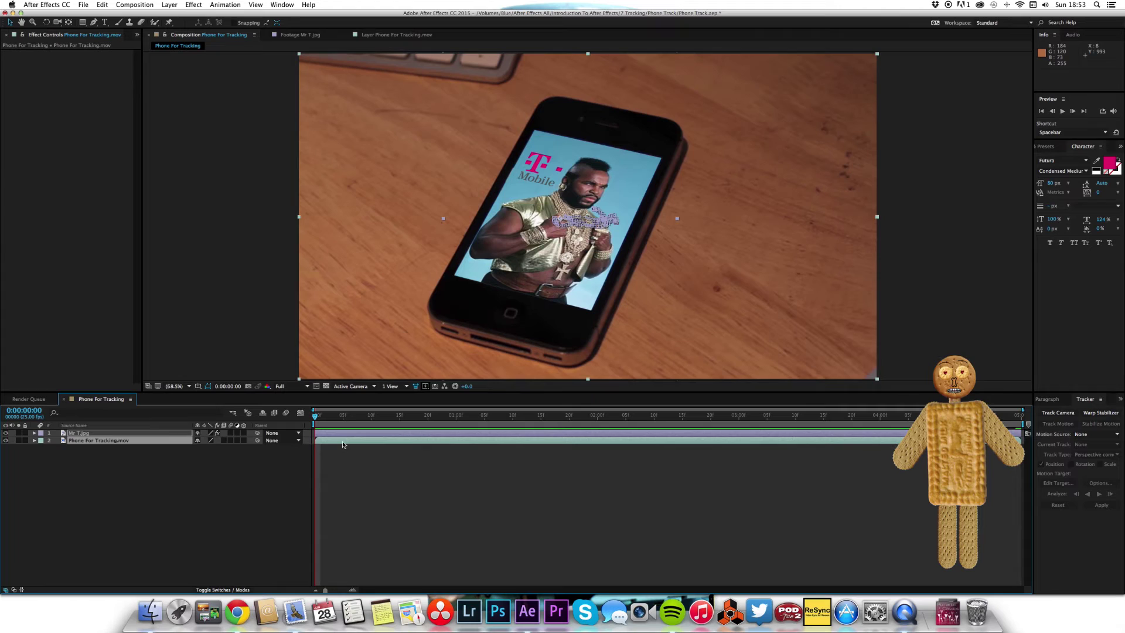
- Set the Mr T.jpg layer's Scale to 101%
{"action": "key", "text": "s"}
{"action": "left_click", "coordinate": [209, 440]}
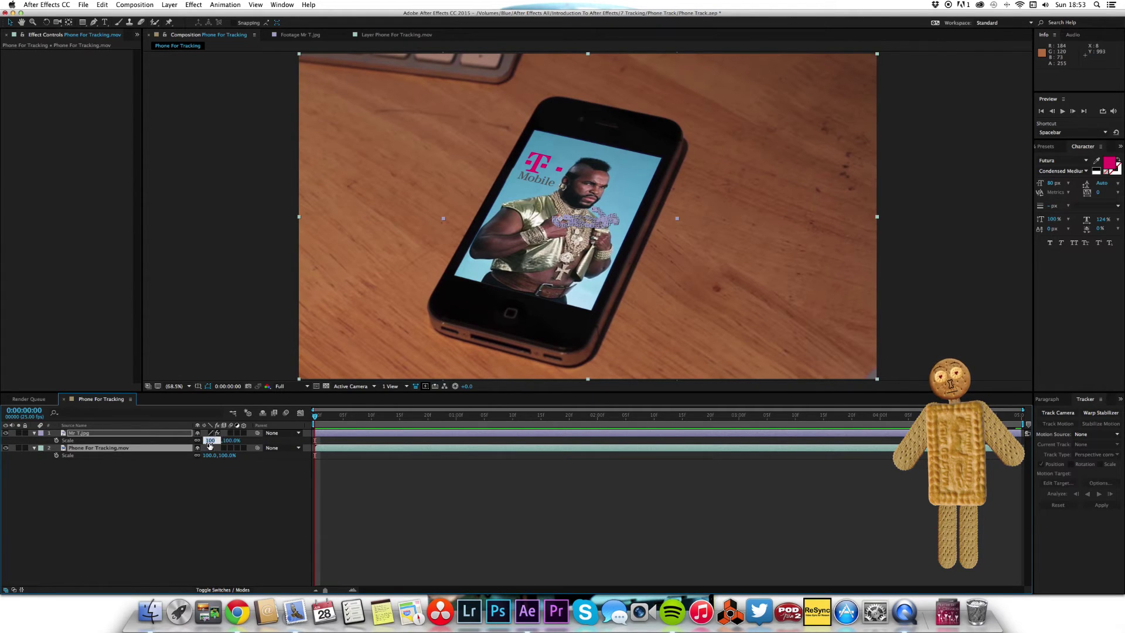
{"action": "type", "text": "101"}
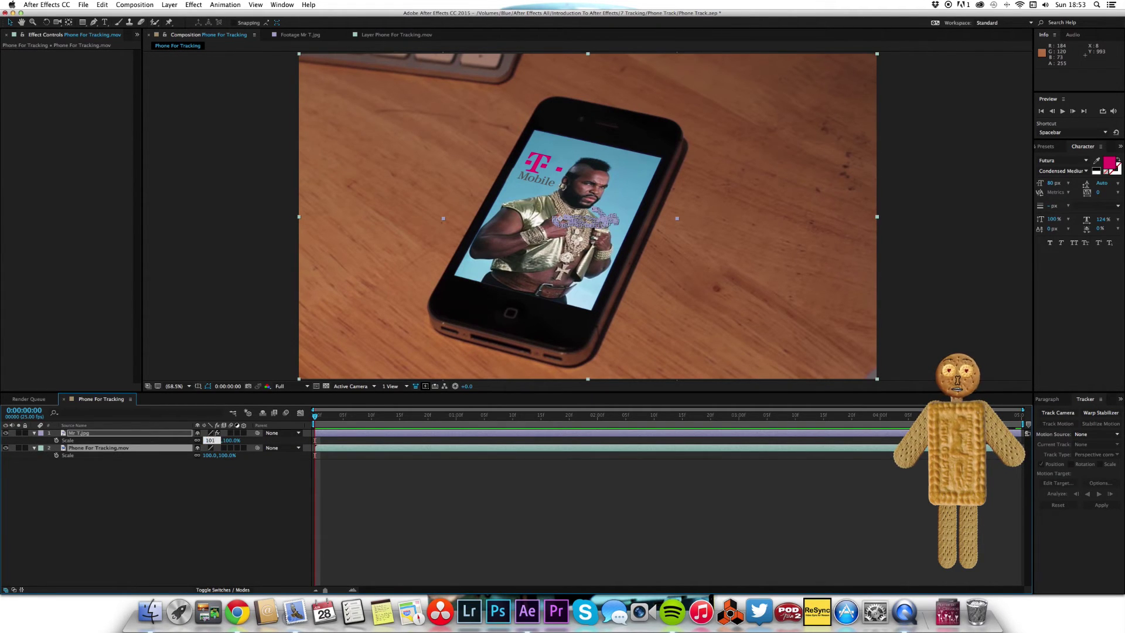
{"action": "key", "text": "Return"}
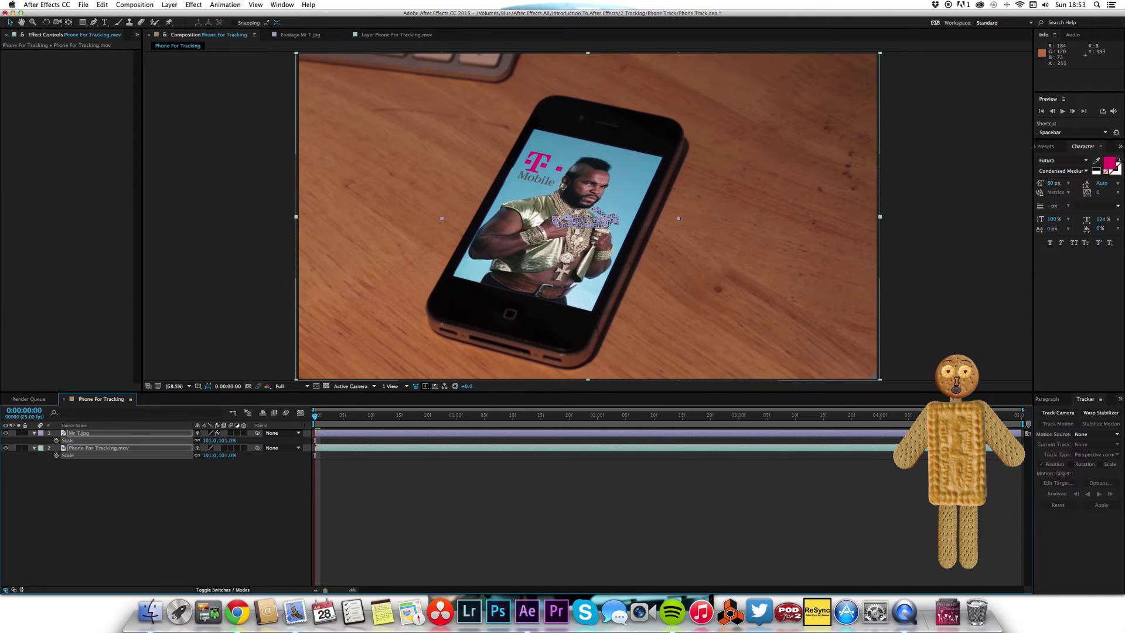
{"action": "key", "text": "super+z"}
{"action": "left_click", "coordinate": [248, 544]}
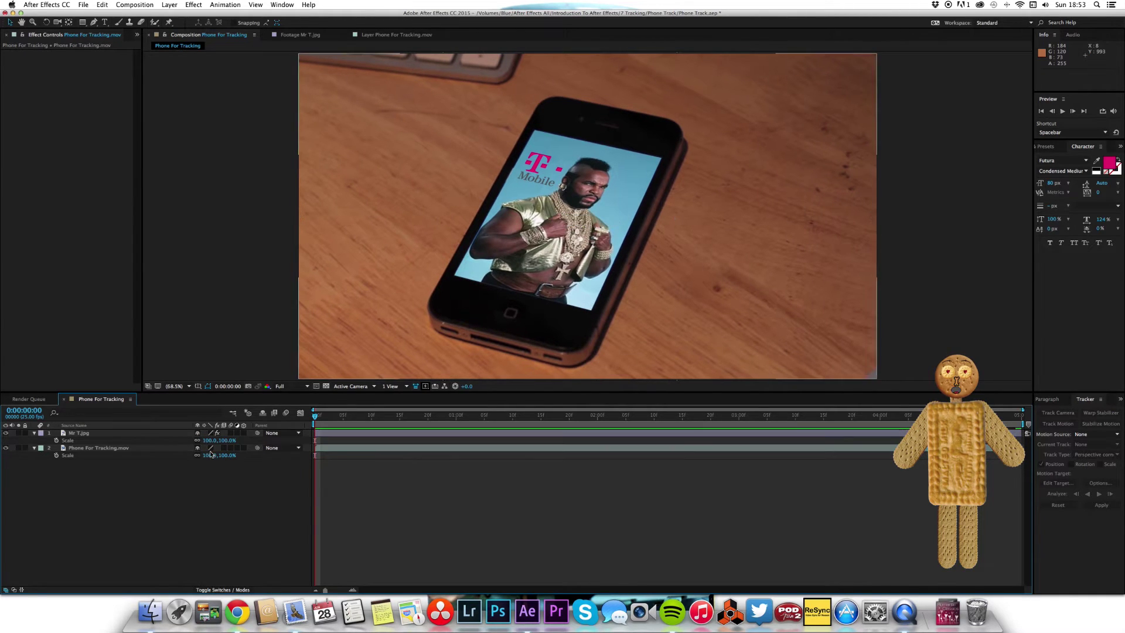
{"action": "left_click", "coordinate": [209, 440]}
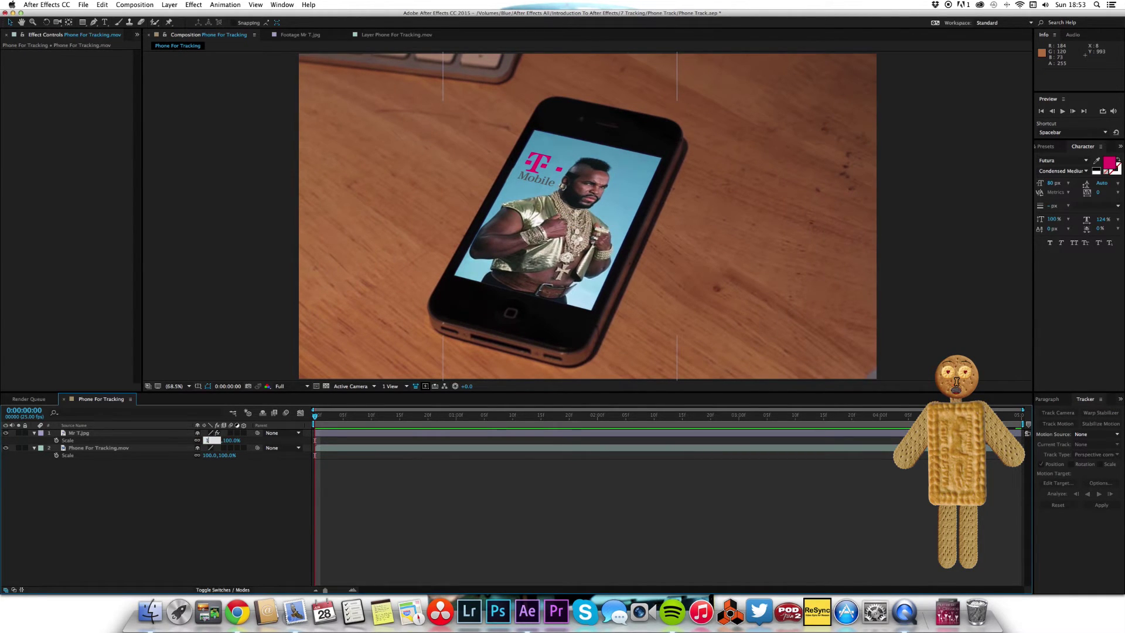
{"action": "key", "text": "Return"}
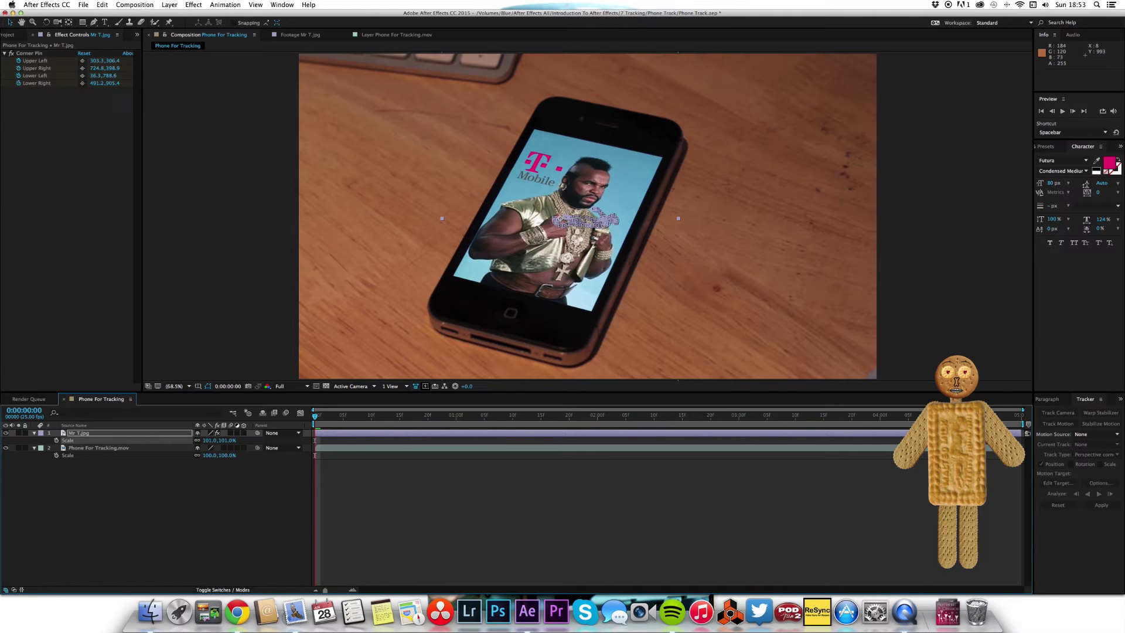
{"action": "left_click", "coordinate": [491, 483]}
- Preview the tracked result, return to the first frame and collapse the Mr T.jpg layer
{"action": "key", "text": "space"}
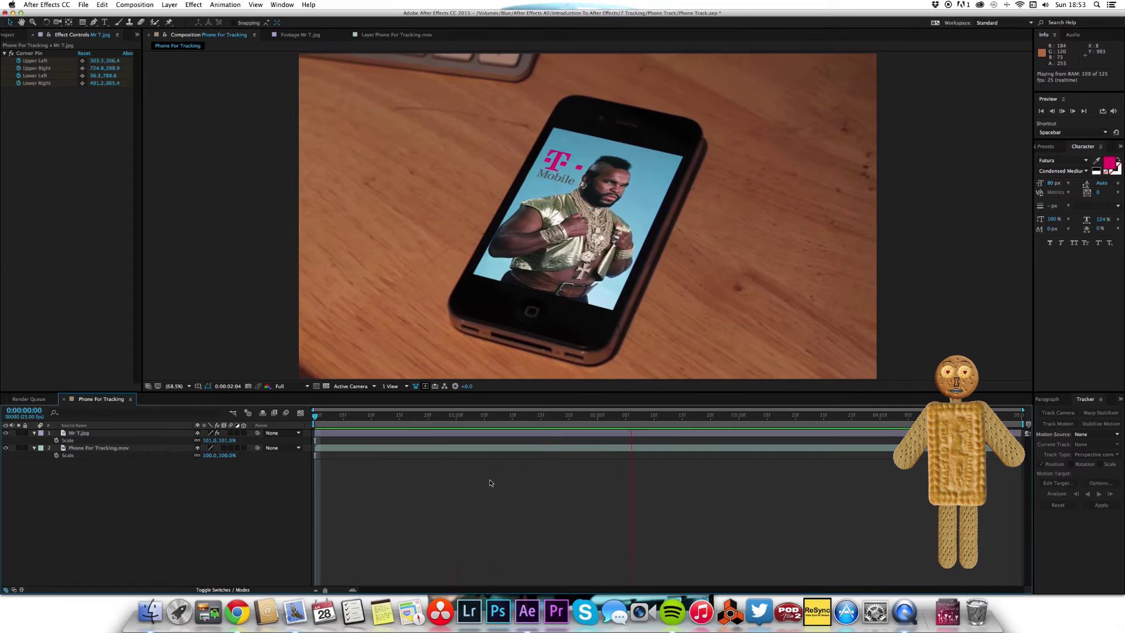
{"action": "key", "text": "space"}
{"action": "left_click_drag", "start_coordinate": [381, 416], "coordinate": [314, 415]}
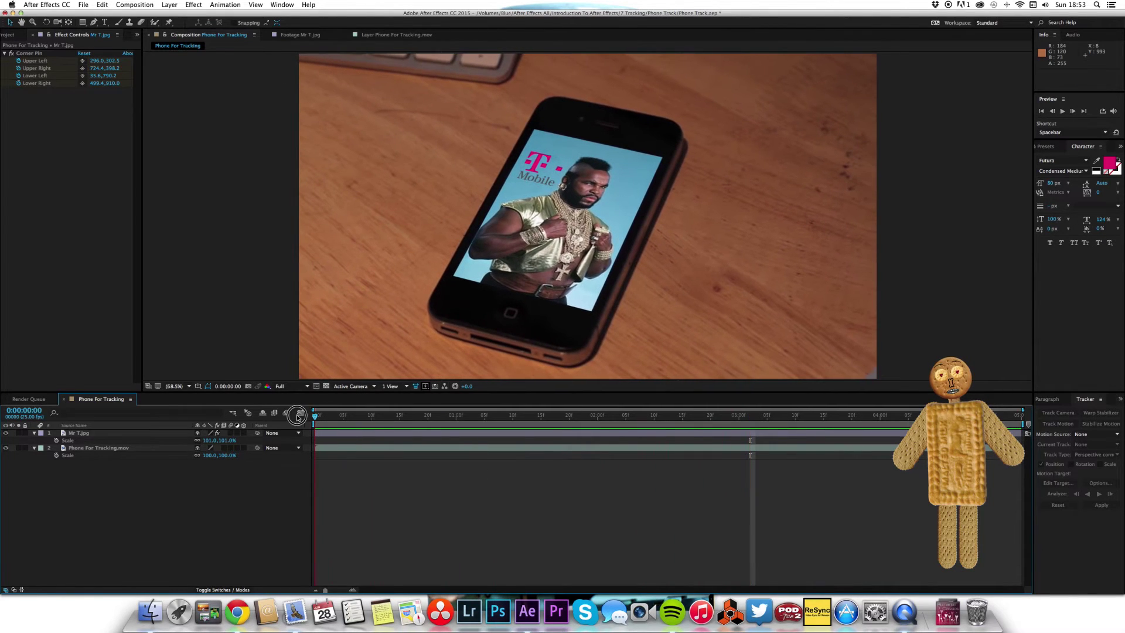
{"action": "left_click", "coordinate": [33, 433]}
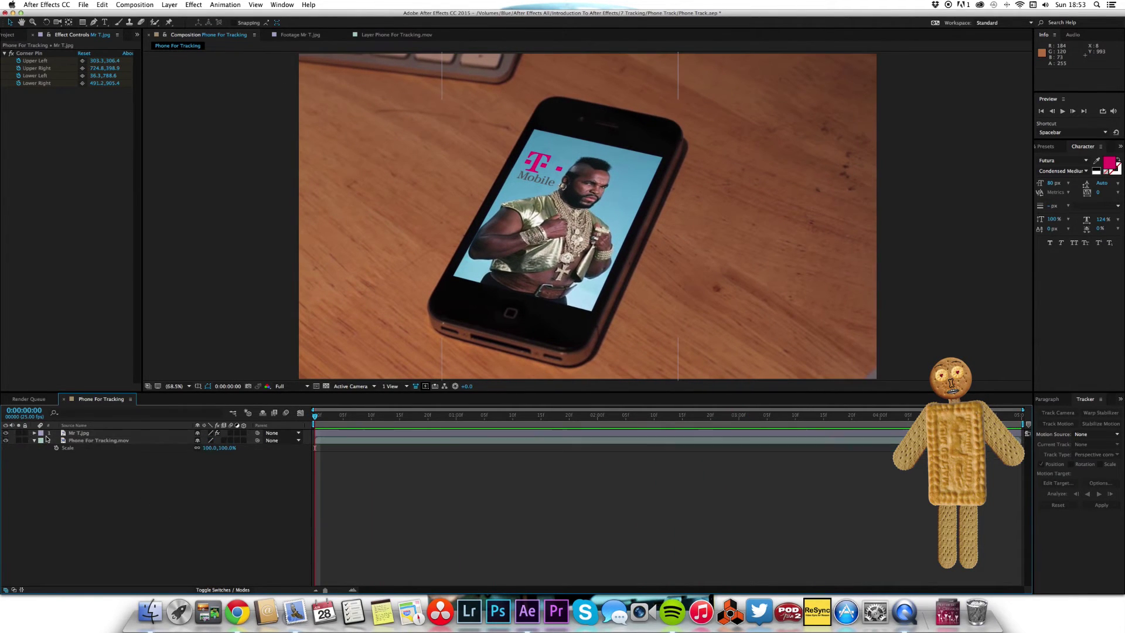
{"action": "left_click", "coordinate": [160, 479]}
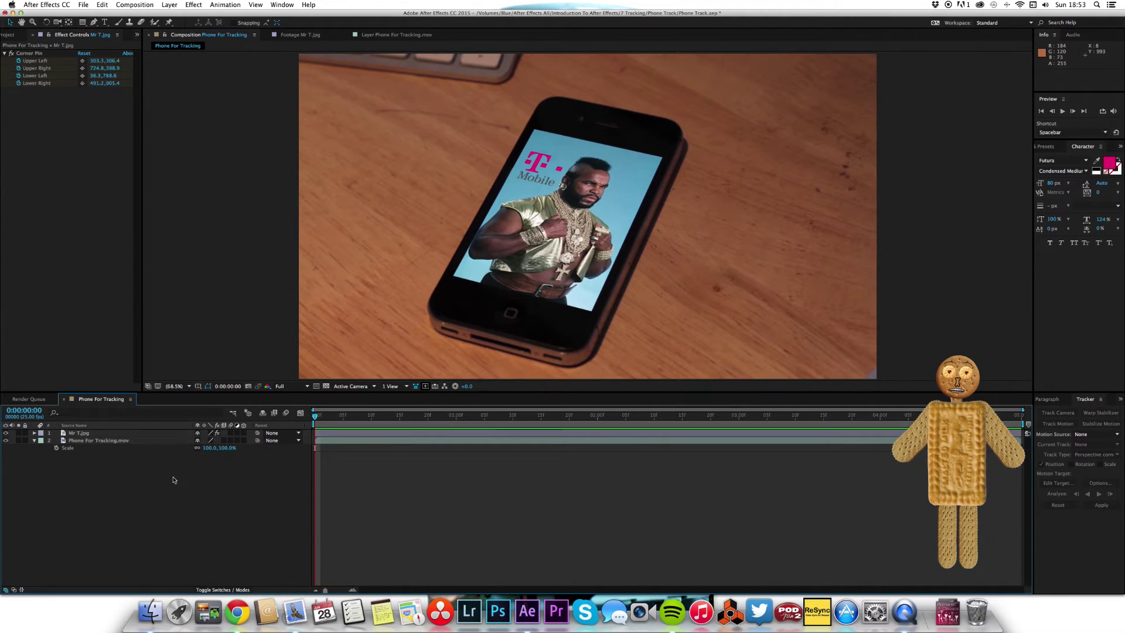
- Create a 'Mr T' composition from Mr T.jpg in the Project panel and select it
{"action": "left_click", "coordinate": [12, 34]}
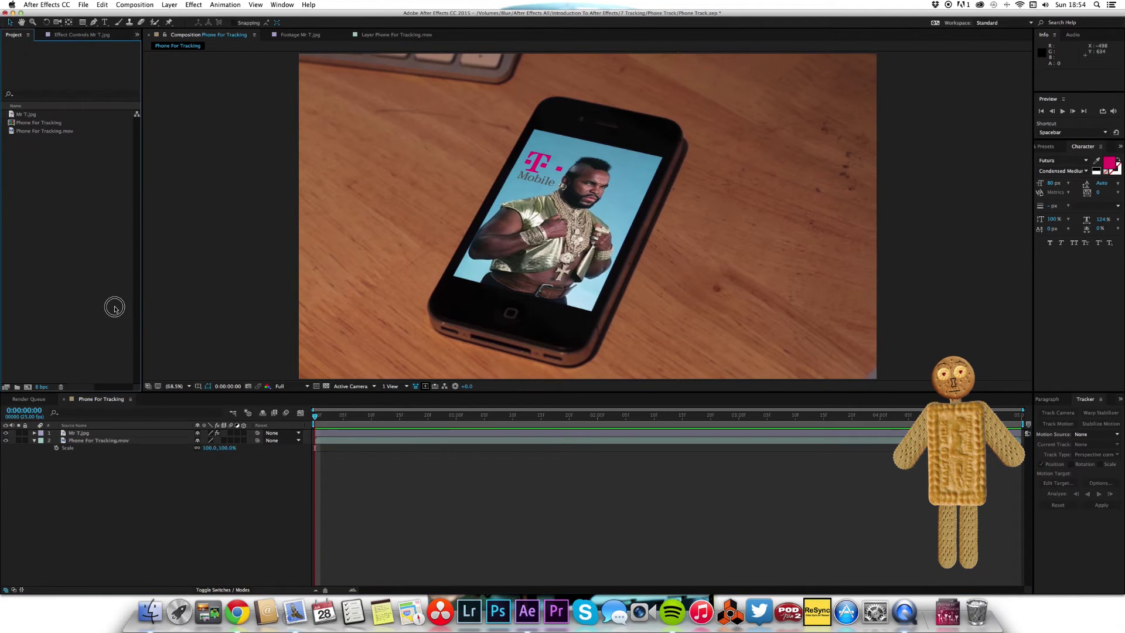
{"action": "left_click", "coordinate": [27, 113]}
{"action": "left_click_drag", "start_coordinate": [27, 113], "coordinate": [530, 264]}
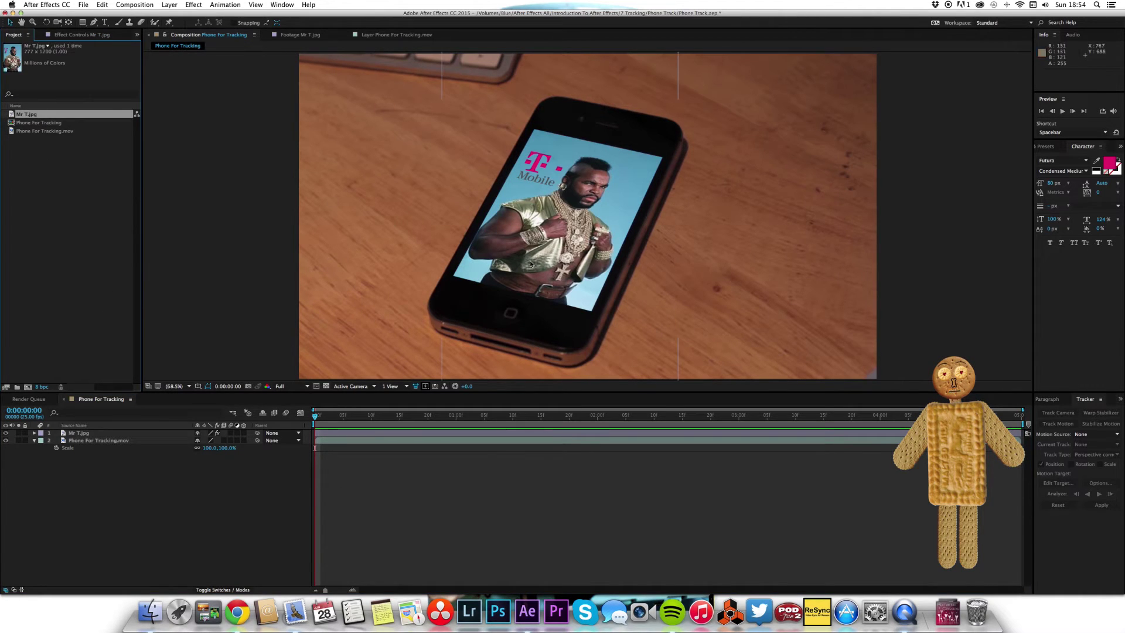
{"action": "left_click_drag", "start_coordinate": [664, 201], "coordinate": [598, 468]}
{"action": "left_click_drag", "start_coordinate": [11, 116], "coordinate": [27, 387]}
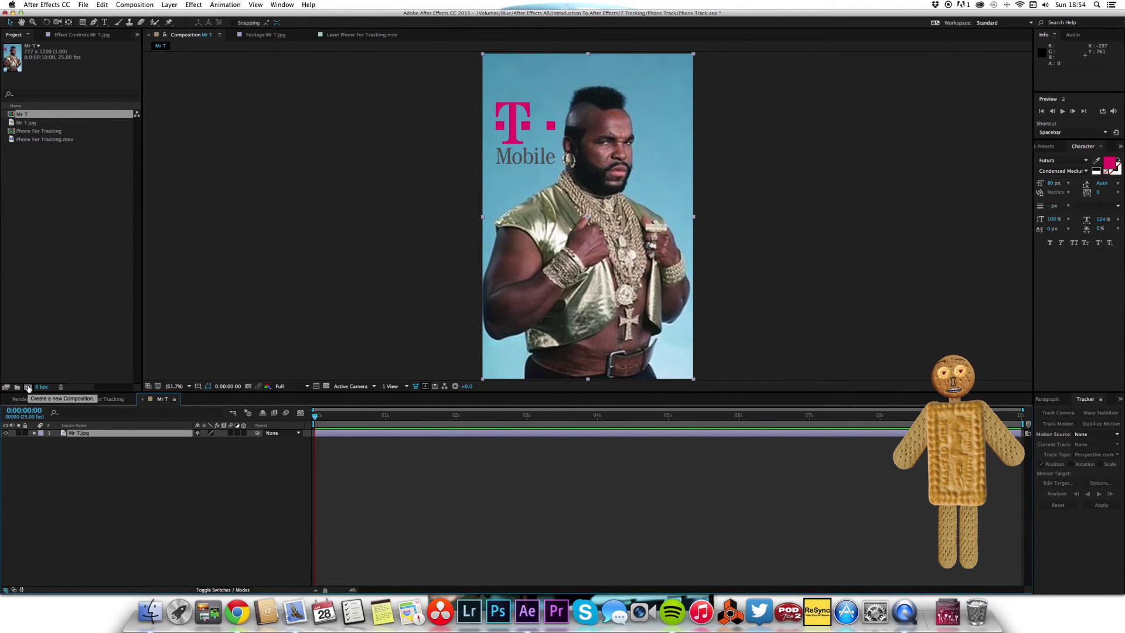
{"action": "left_click", "coordinate": [43, 202]}
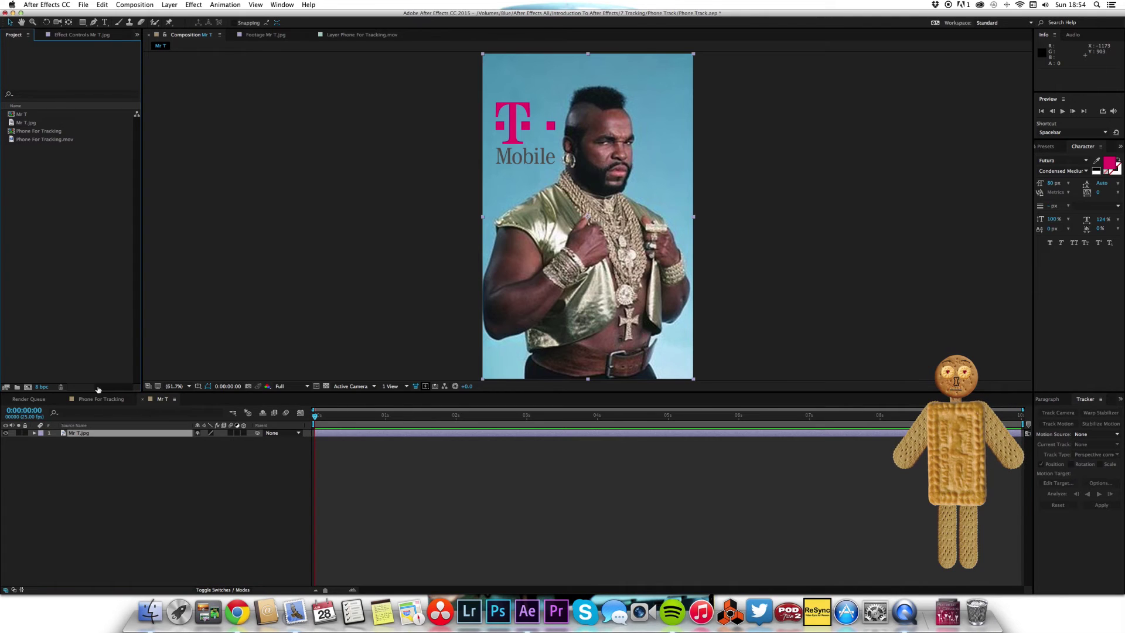
{"action": "left_click", "coordinate": [25, 116]}
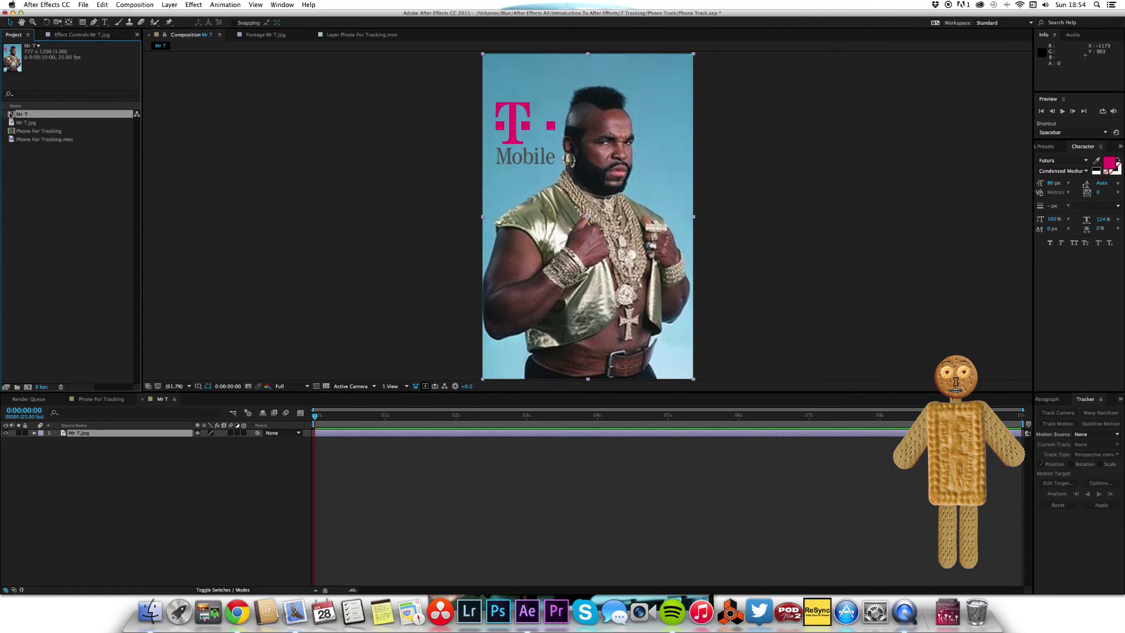
- Add the Mr T comp as a layer in Phone For Tracking and reopen the phone footage layer
{"action": "left_click", "coordinate": [115, 401]}
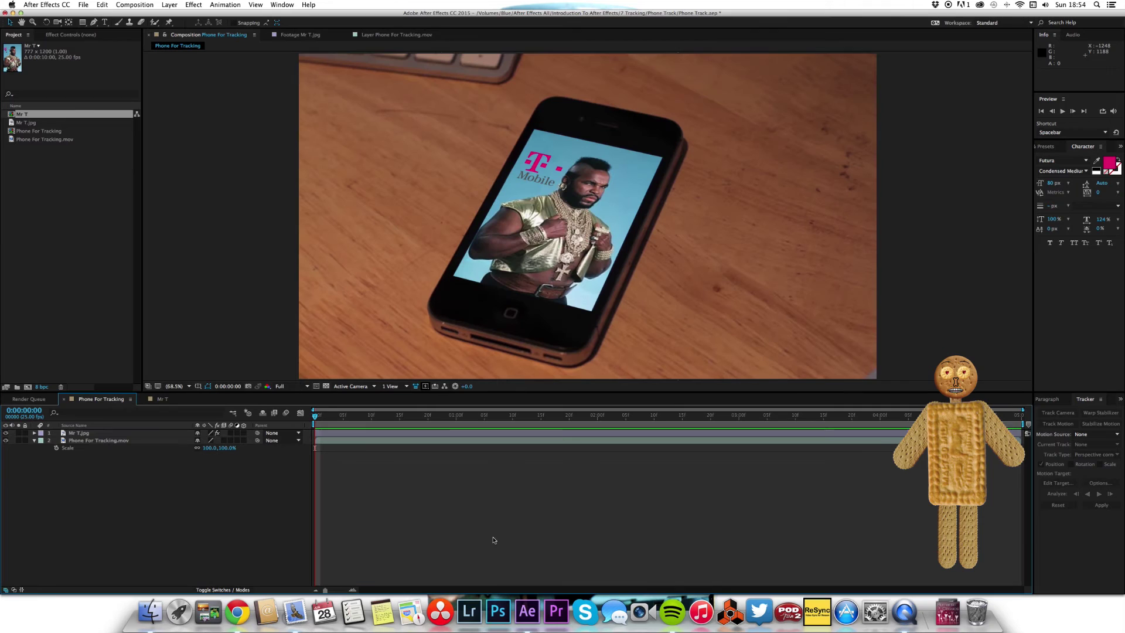
{"action": "left_click_drag", "start_coordinate": [23, 113], "coordinate": [258, 434]}
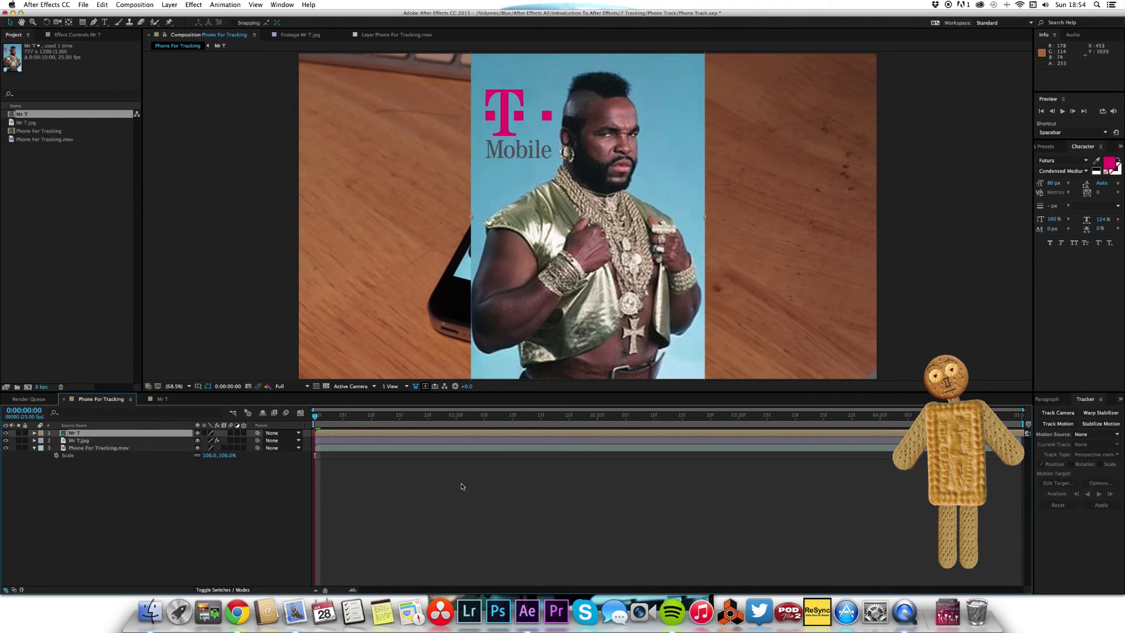
{"action": "double_click", "coordinate": [393, 449]}
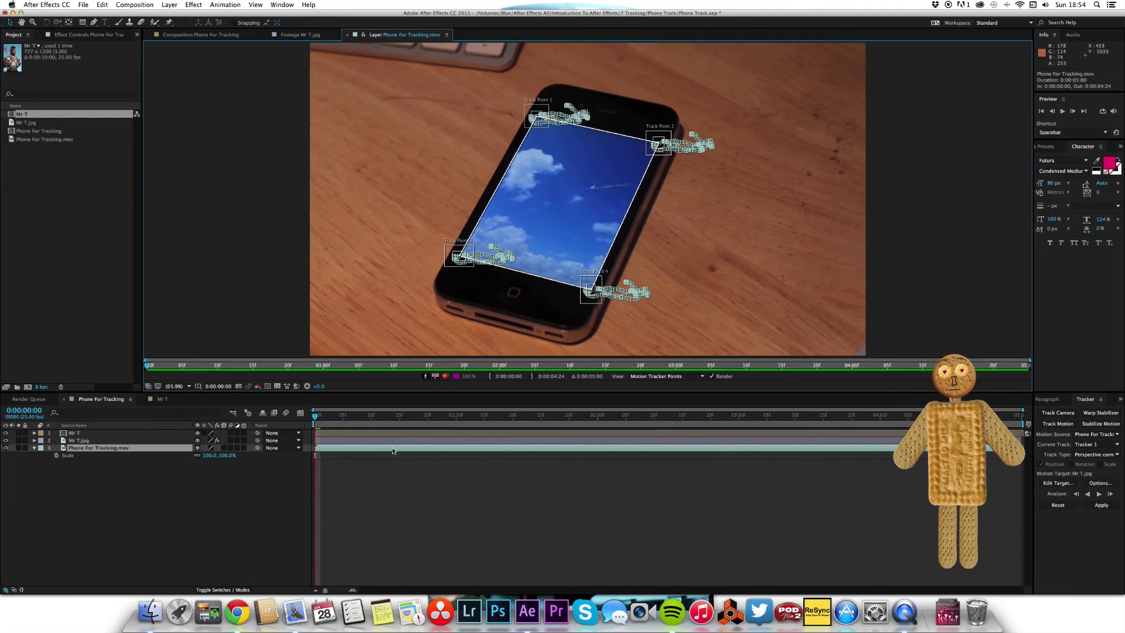
- Set the tracker target to the 1. Mr T layer and apply the corner pin track
{"action": "left_click", "coordinate": [1063, 486]}
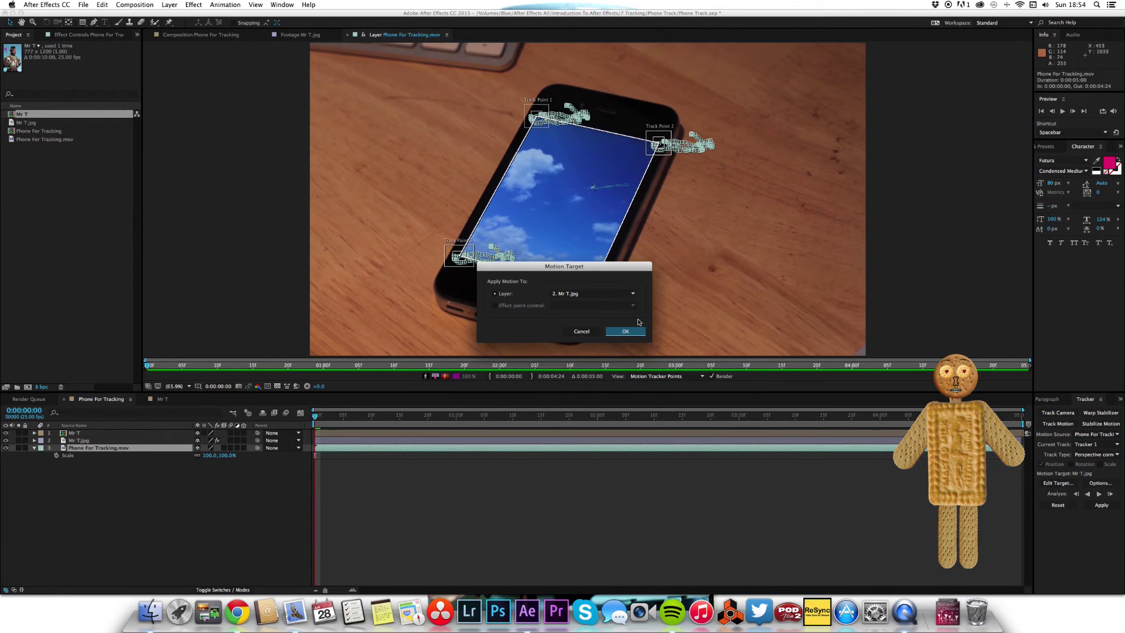
{"action": "left_click", "coordinate": [586, 294]}
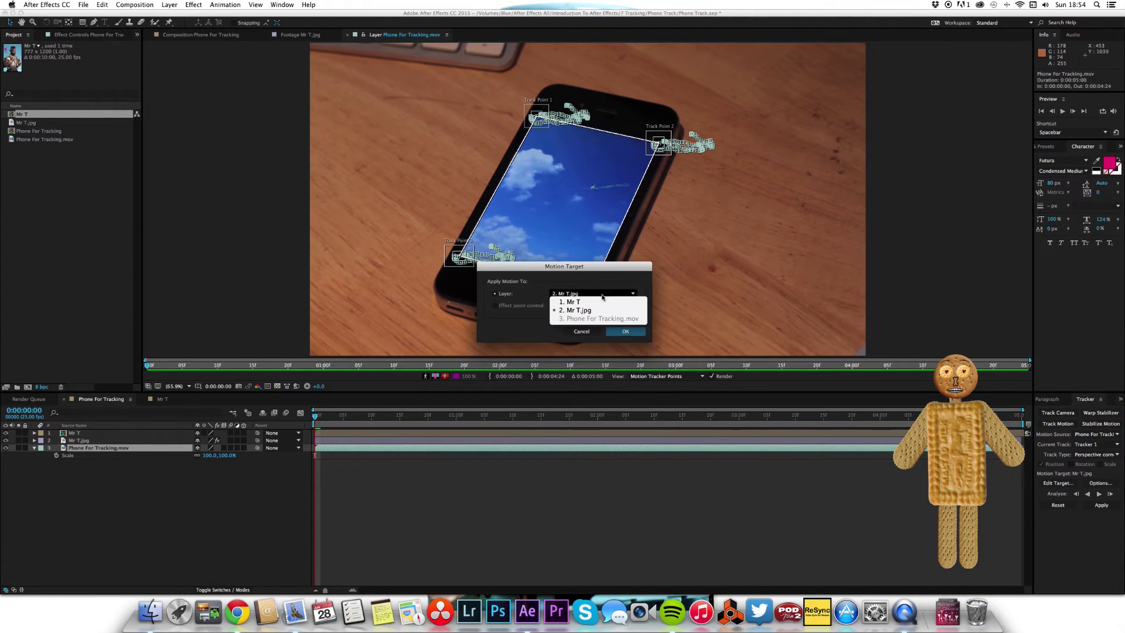
{"action": "left_click", "coordinate": [571, 302]}
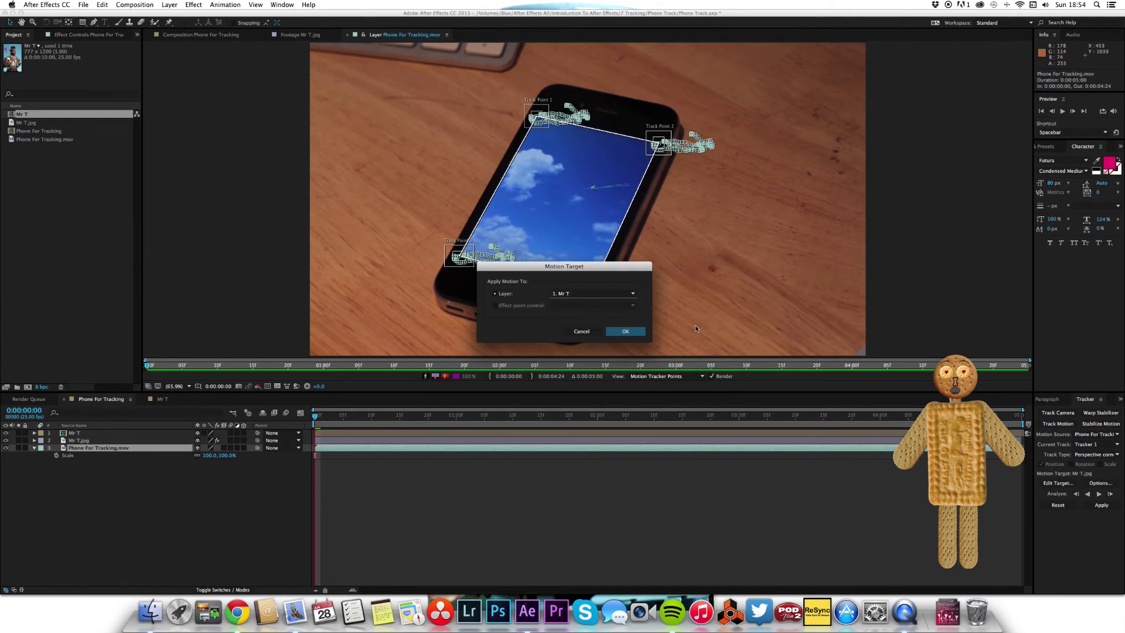
{"action": "left_click", "coordinate": [625, 332]}
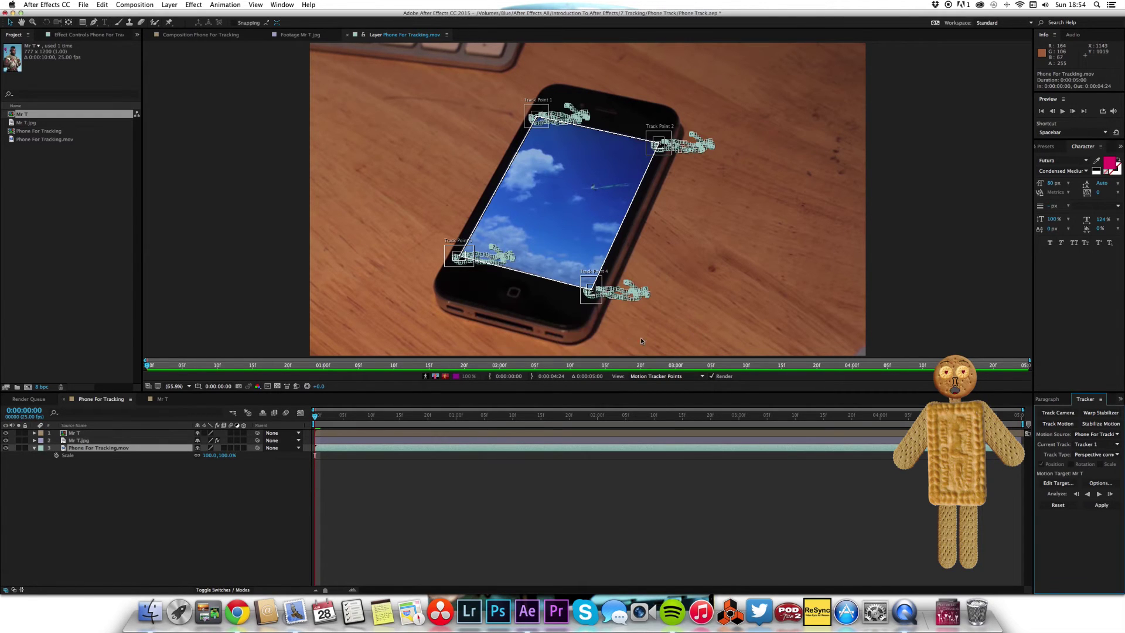
{"action": "left_click", "coordinate": [1101, 505]}
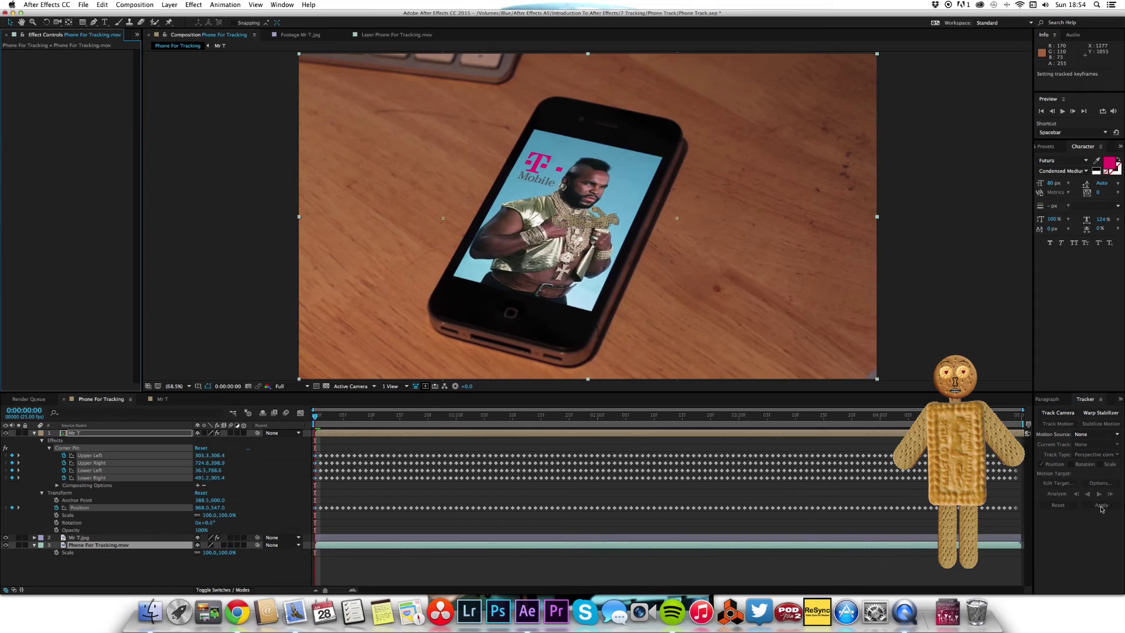
- Try a 101% scale on both selected layers, then undo it
{"action": "left_click", "coordinate": [34, 433]}
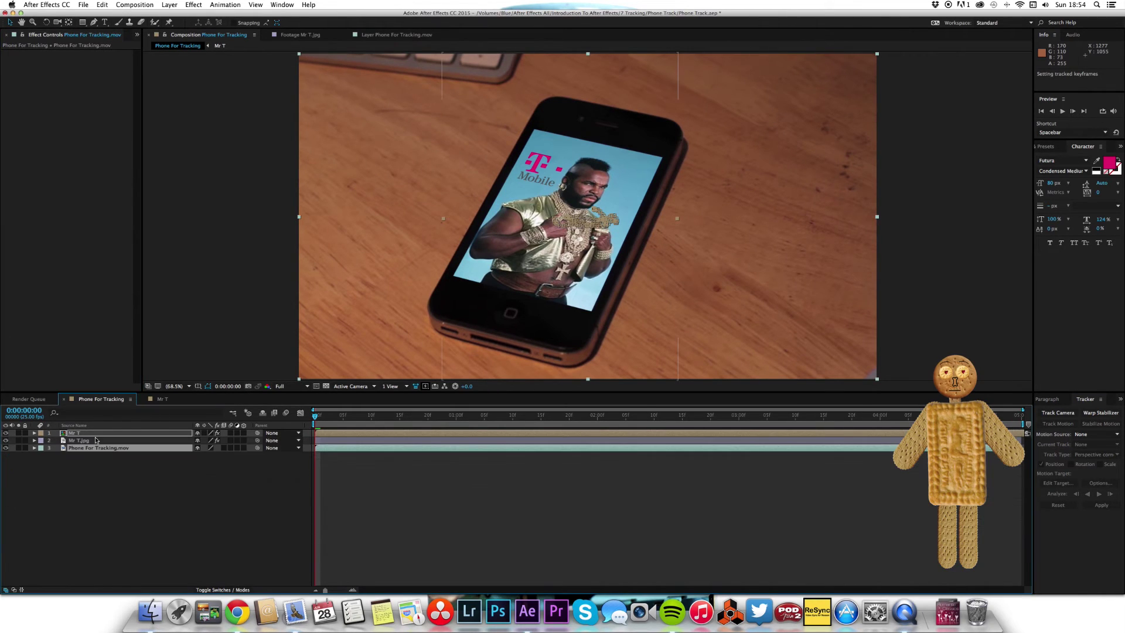
{"action": "key", "text": "s"}
{"action": "left_click", "coordinate": [209, 440]}
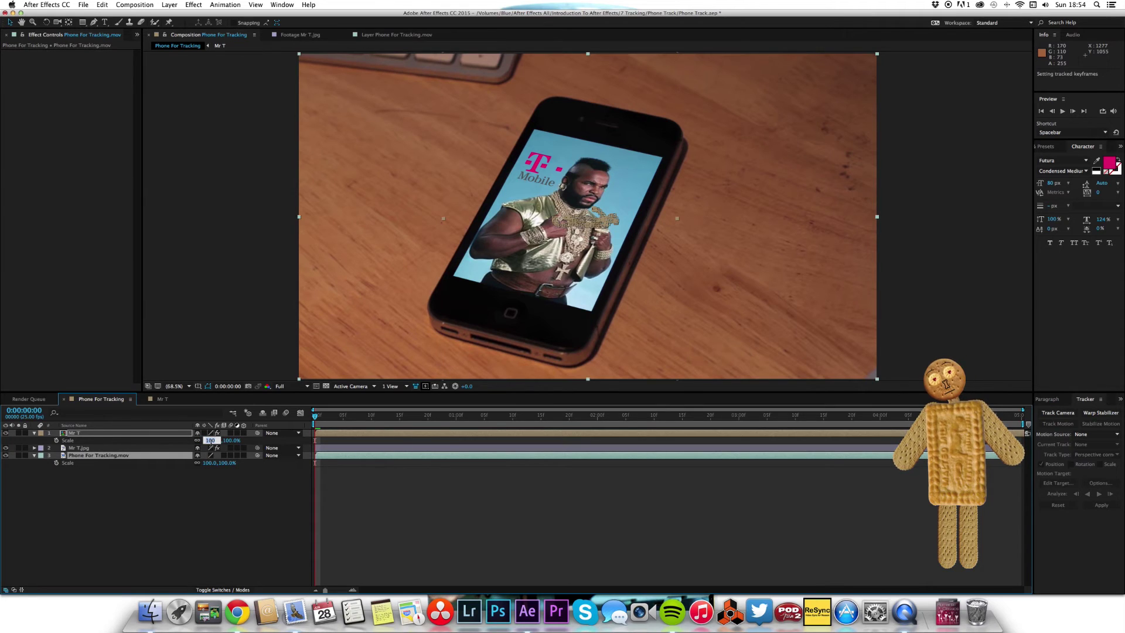
{"action": "type", "text": "101"}
{"action": "key", "text": "Return"}
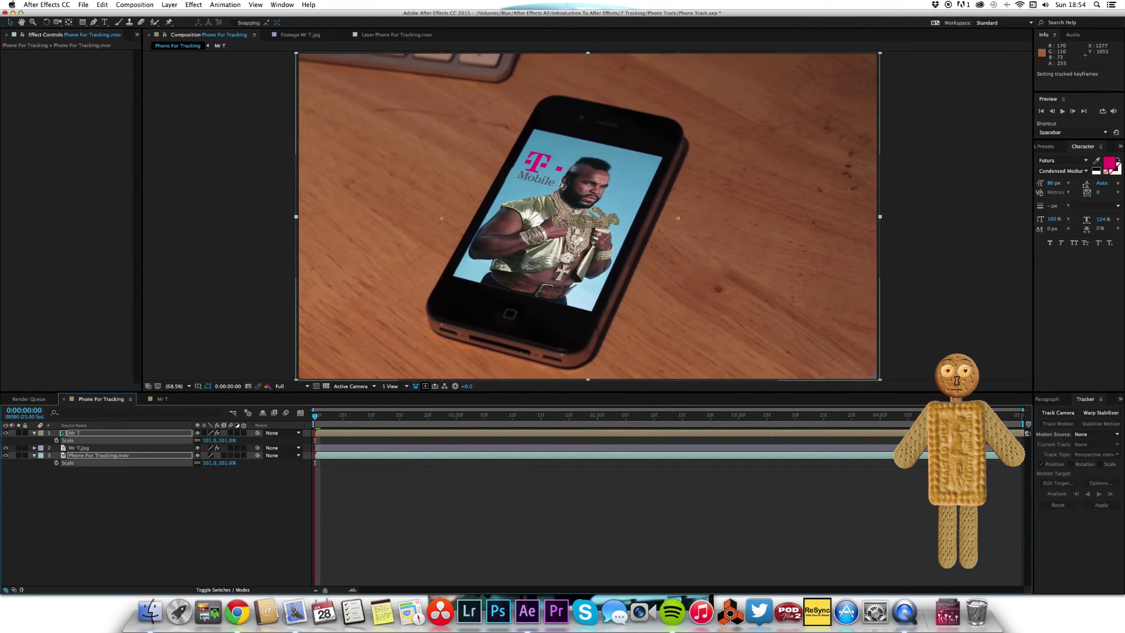
{"action": "key", "text": "super+z"}
{"action": "left_click", "coordinate": [402, 557]}
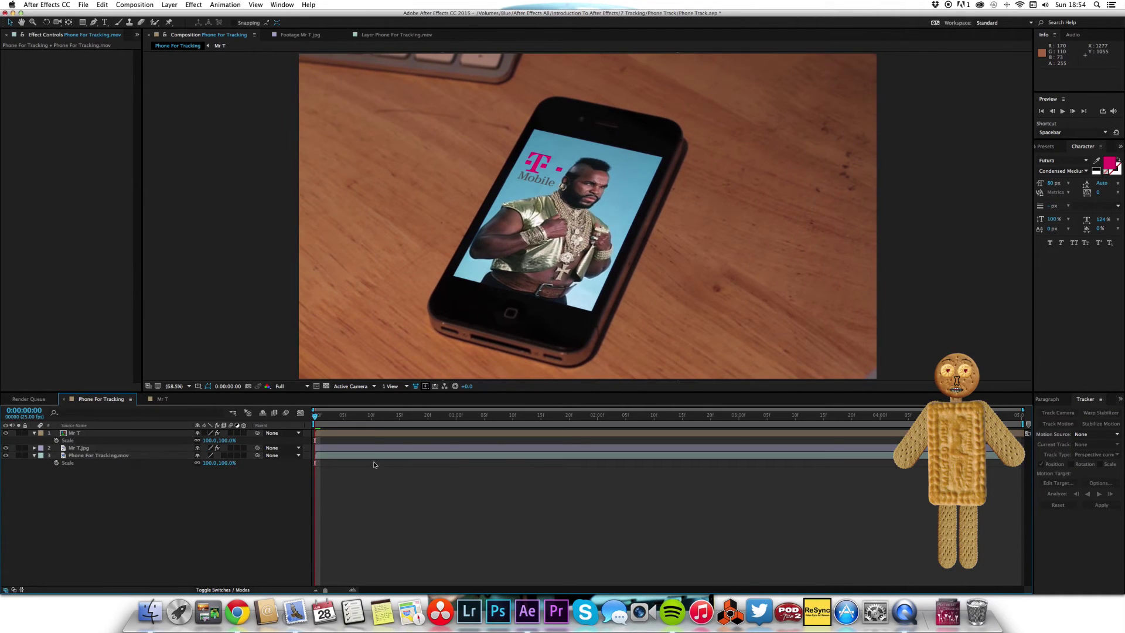
- Set only the Mr T layer's scale to 101%
{"action": "left_click", "coordinate": [372, 435]}
{"action": "left_click", "coordinate": [209, 440]}
{"action": "type", "text": "1"}
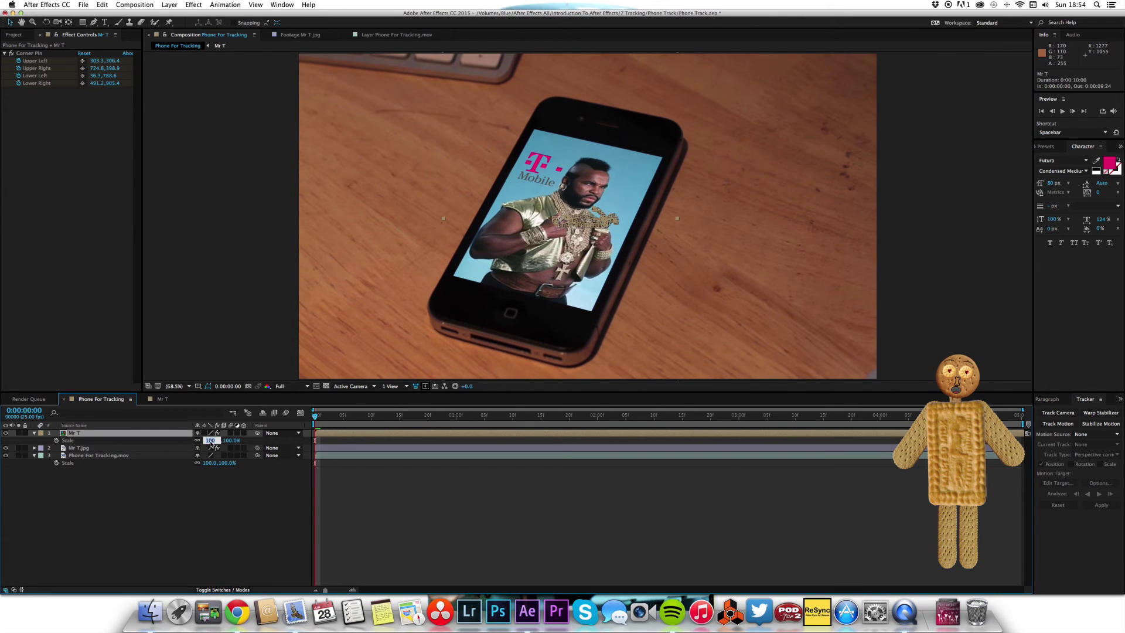
{"action": "type", "text": "01"}
{"action": "key", "text": "Return"}
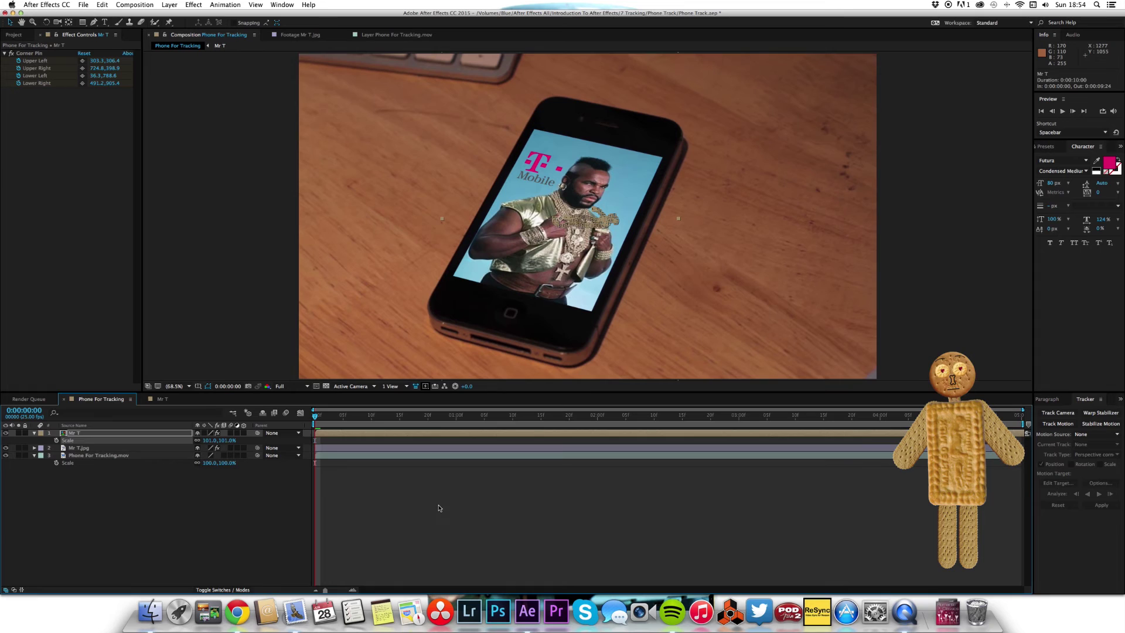
{"action": "left_click", "coordinate": [264, 473]}
- Delete the old Mr T.jpg layer from the composition
{"action": "left_click", "coordinate": [35, 434]}
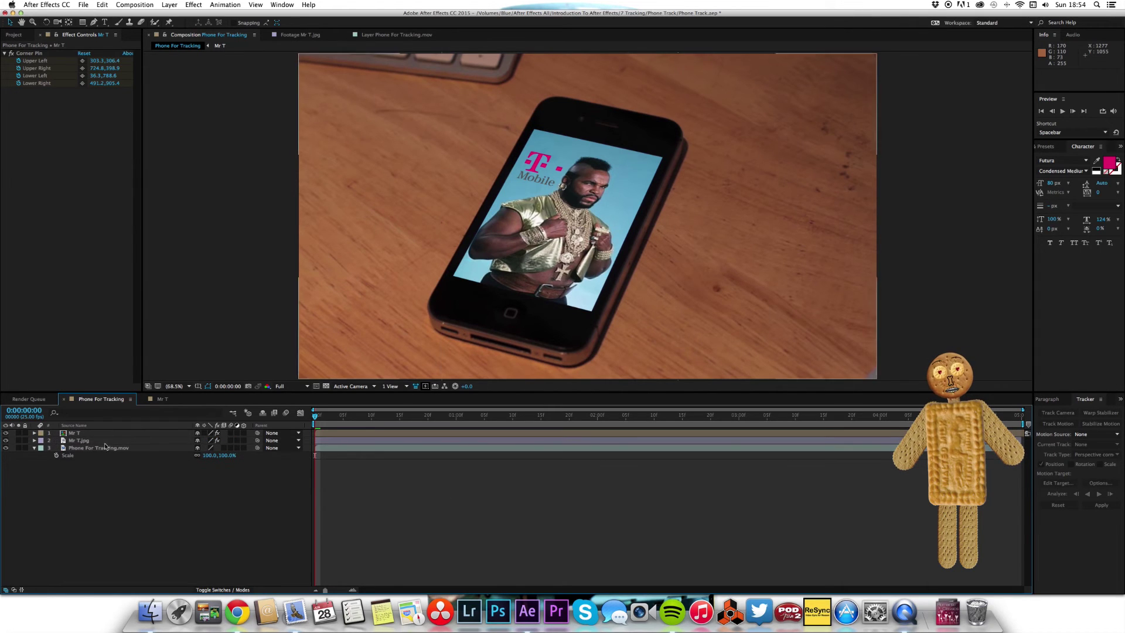
{"action": "left_click", "coordinate": [104, 440]}
{"action": "key", "text": "Delete"}
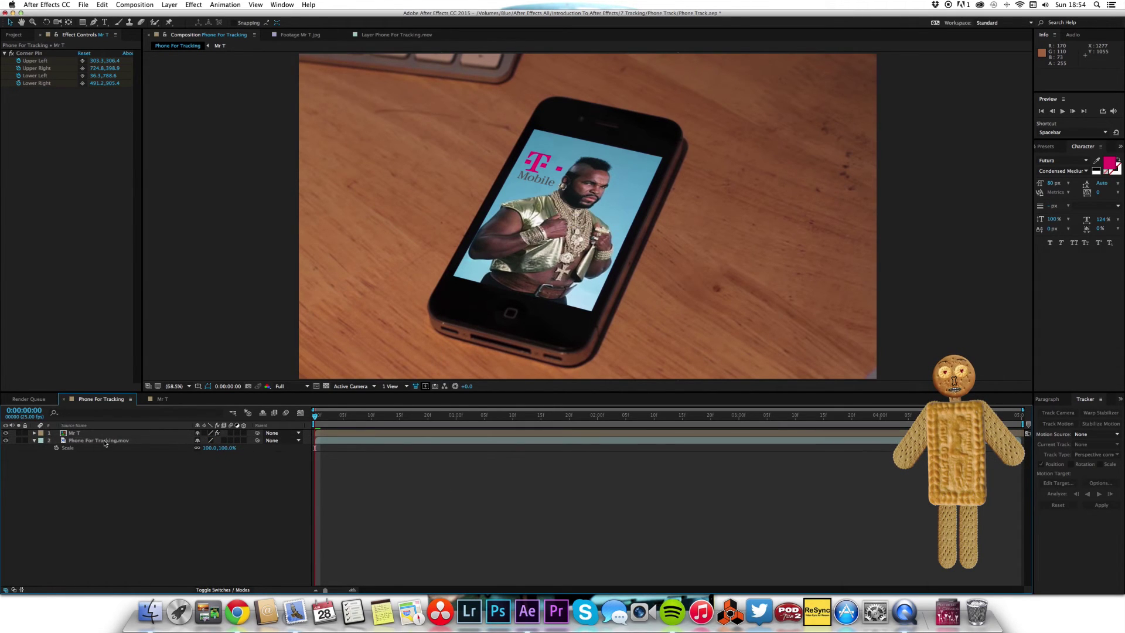
- Enable composition motion blur and preview the tracked phone clip, then stop
{"action": "key", "text": "space"}
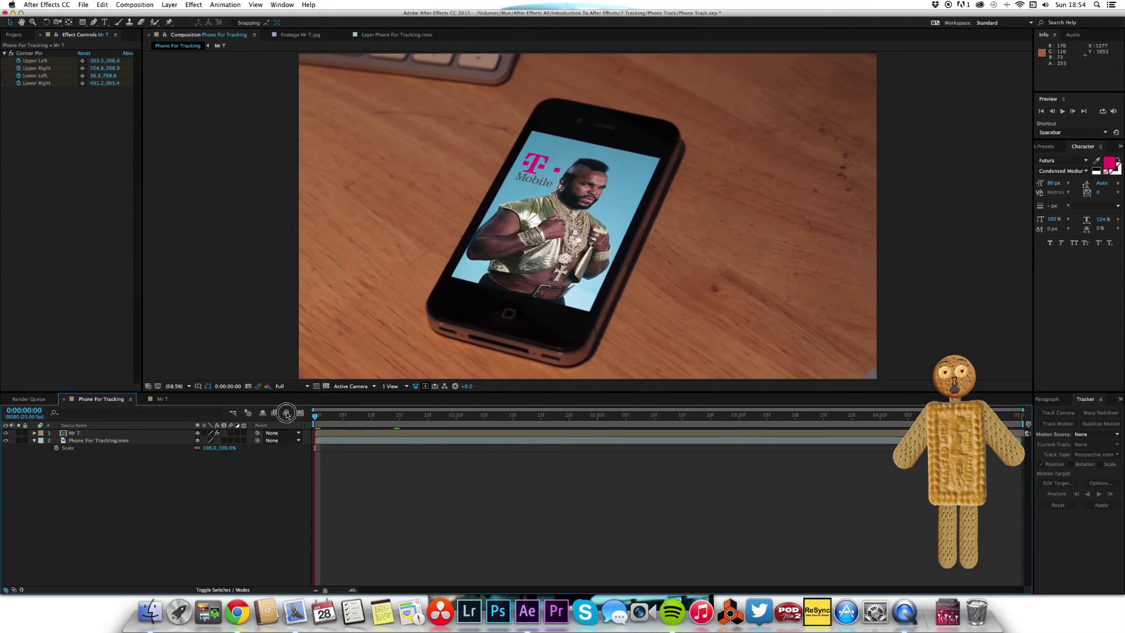
{"action": "left_click", "coordinate": [290, 413]}
{"action": "key", "text": "space"}
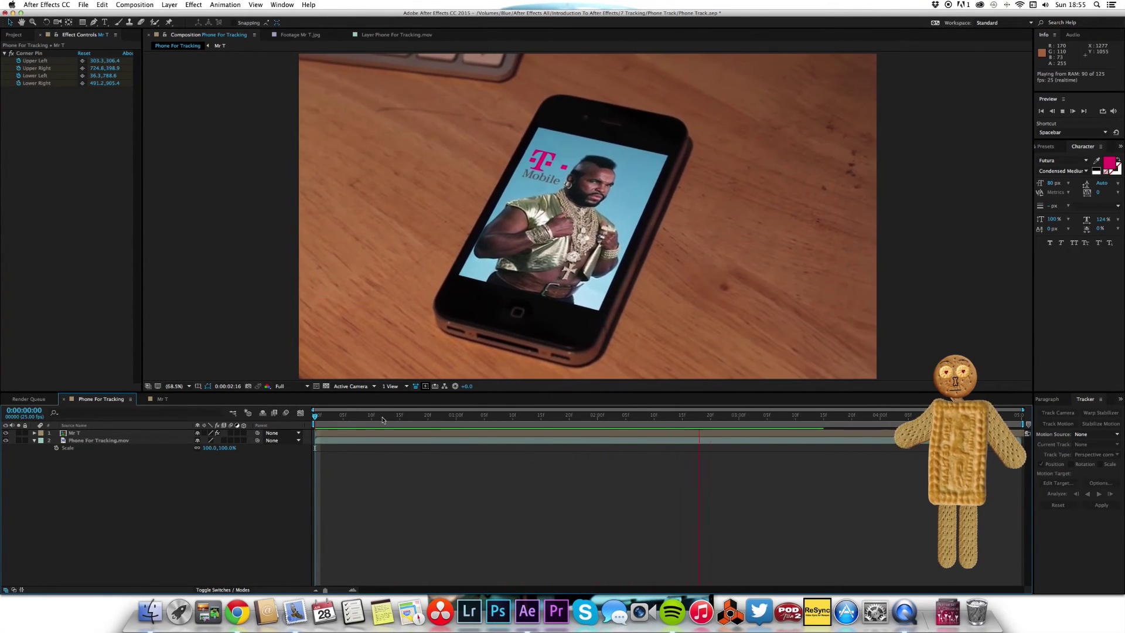
{"action": "key", "text": "space"}
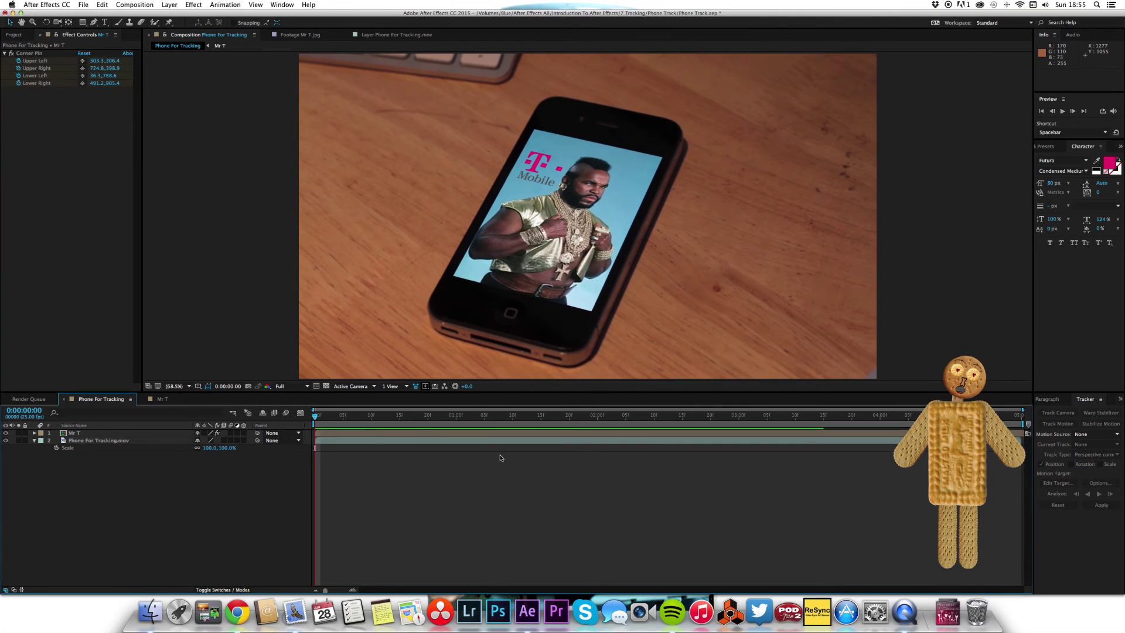
- Inside the Mr T pre-comp, add 'BUY YOURS NOW!' text near the image bottom
{"action": "double_click", "coordinate": [521, 434]}
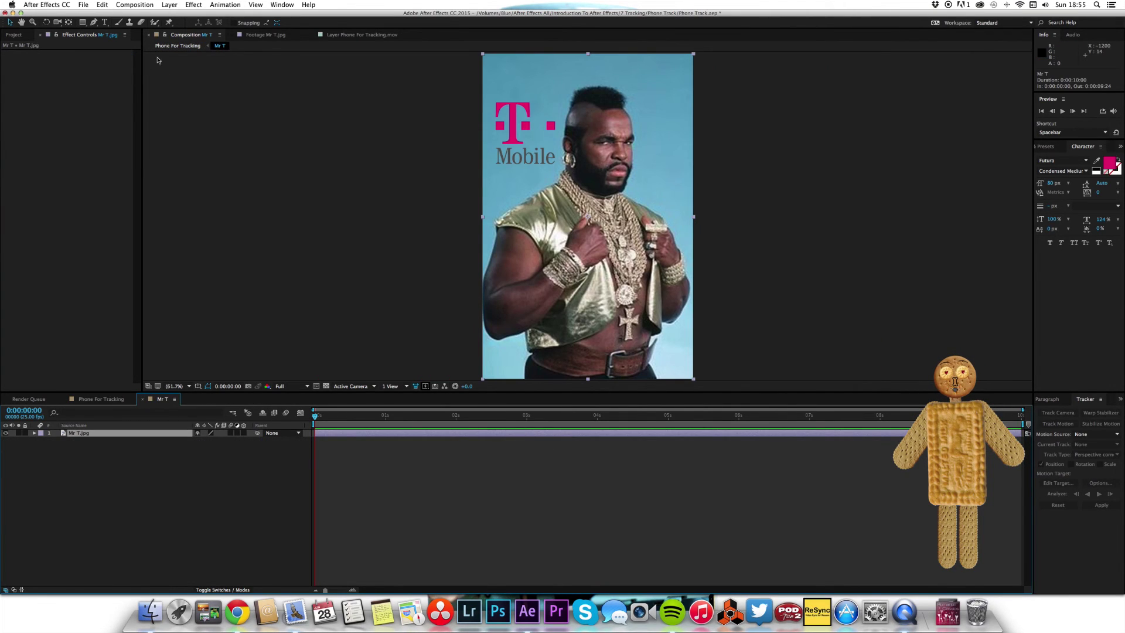
{"action": "left_click", "coordinate": [105, 22]}
{"action": "left_click", "coordinate": [513, 358]}
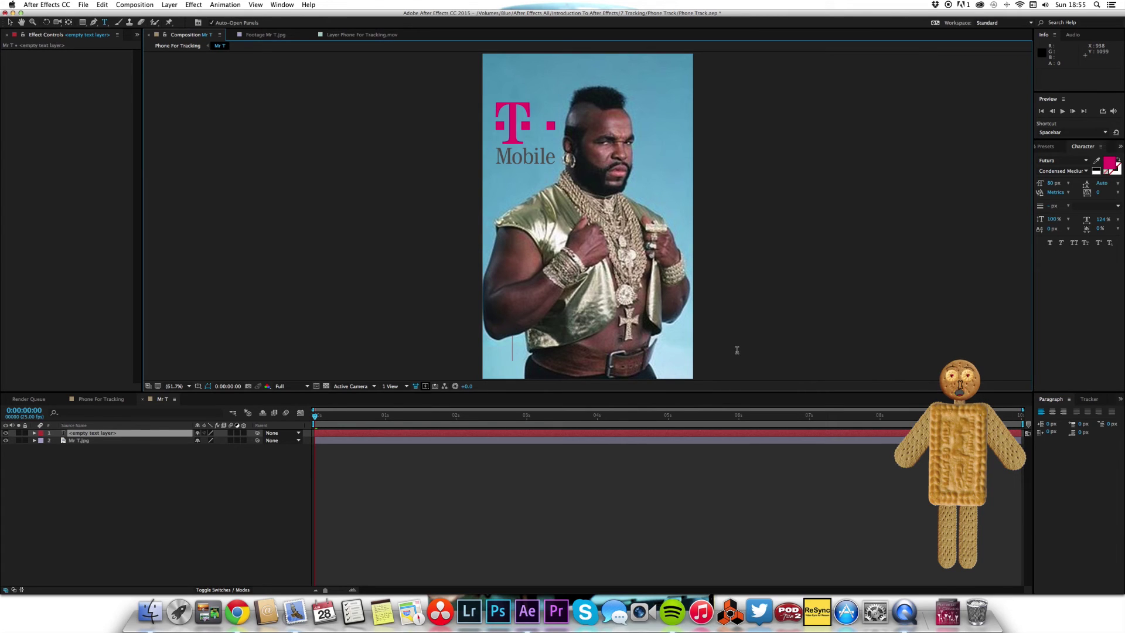
{"action": "type", "text": "BUY"}
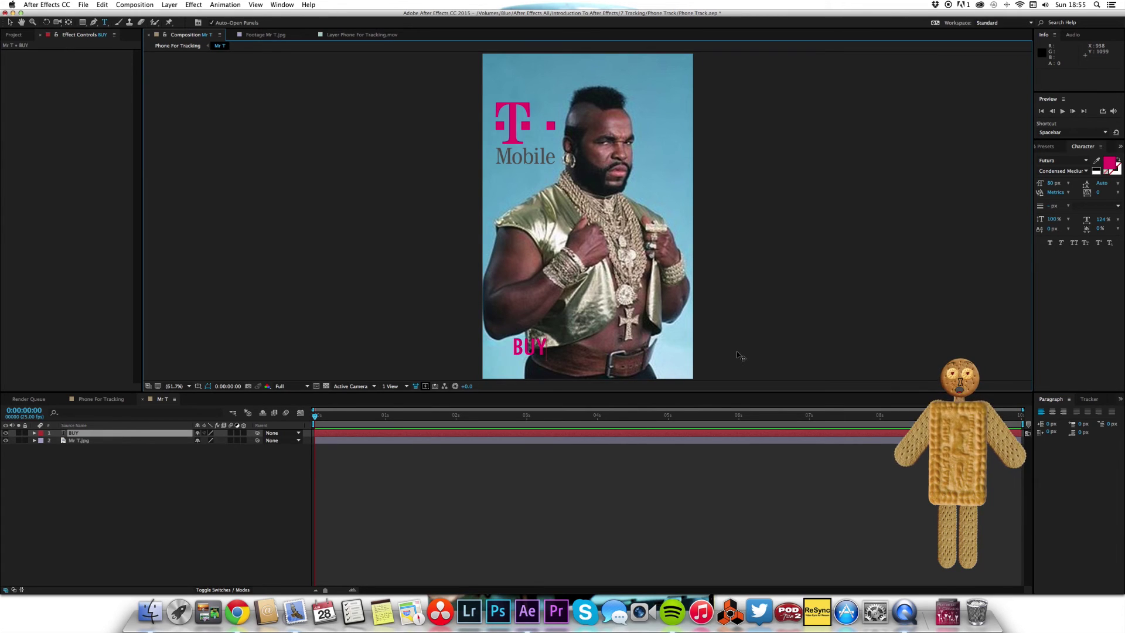
{"action": "type", "text": " YOURS"}
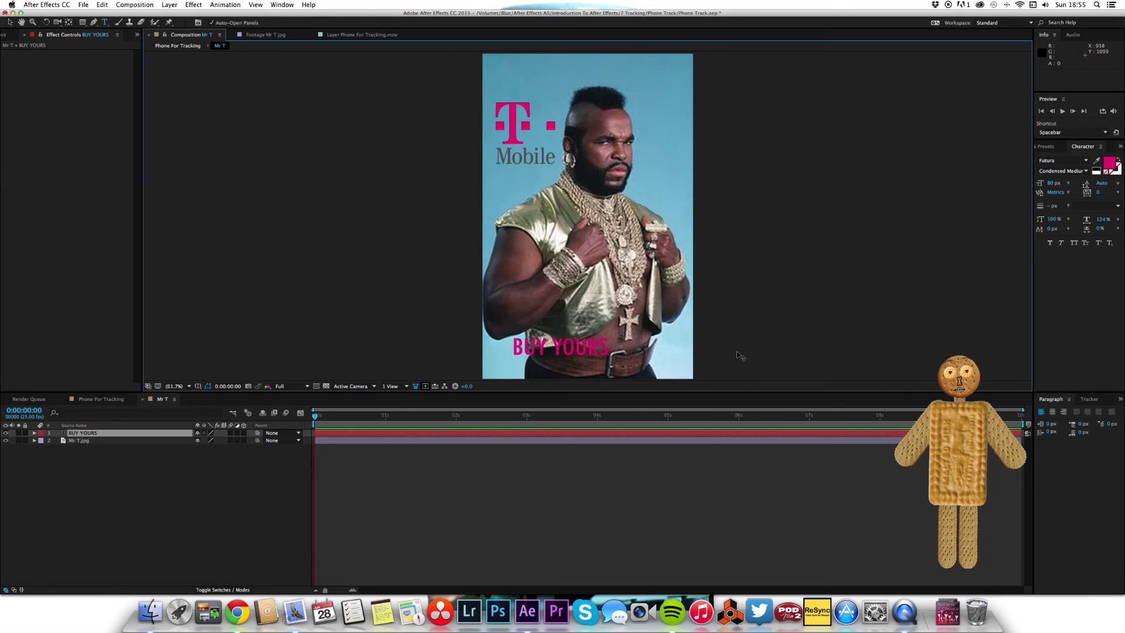
{"action": "type", "text": " NOW!"}
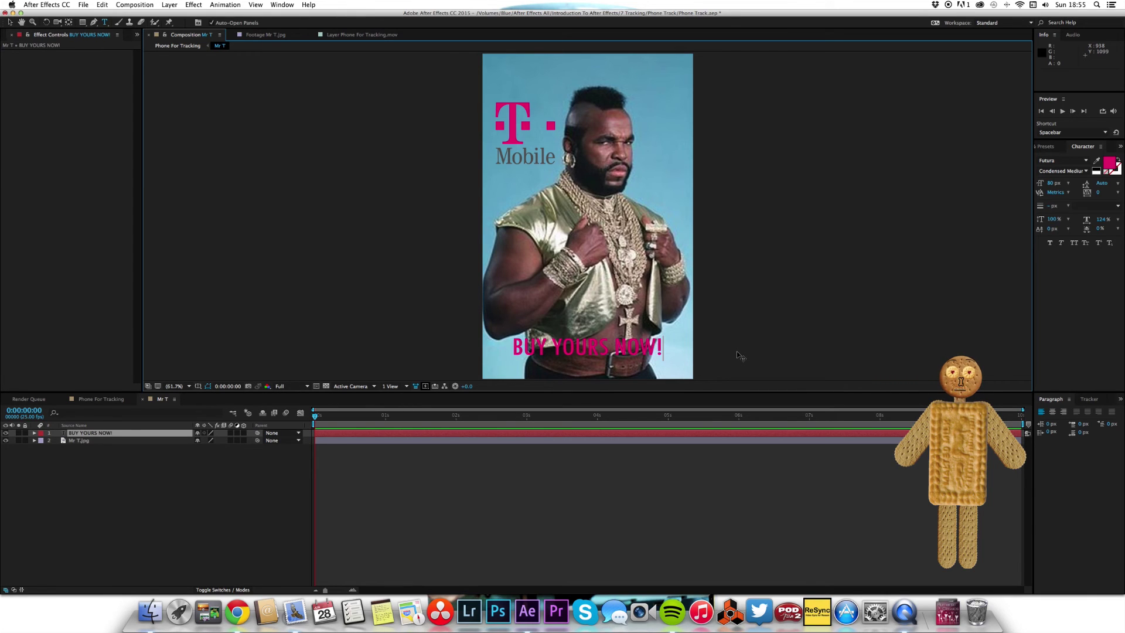
- Keyframe Position so the text rises from below the frame to its spot by frame 13
{"action": "left_click_drag", "start_coordinate": [334, 420], "coordinate": [351, 420]}
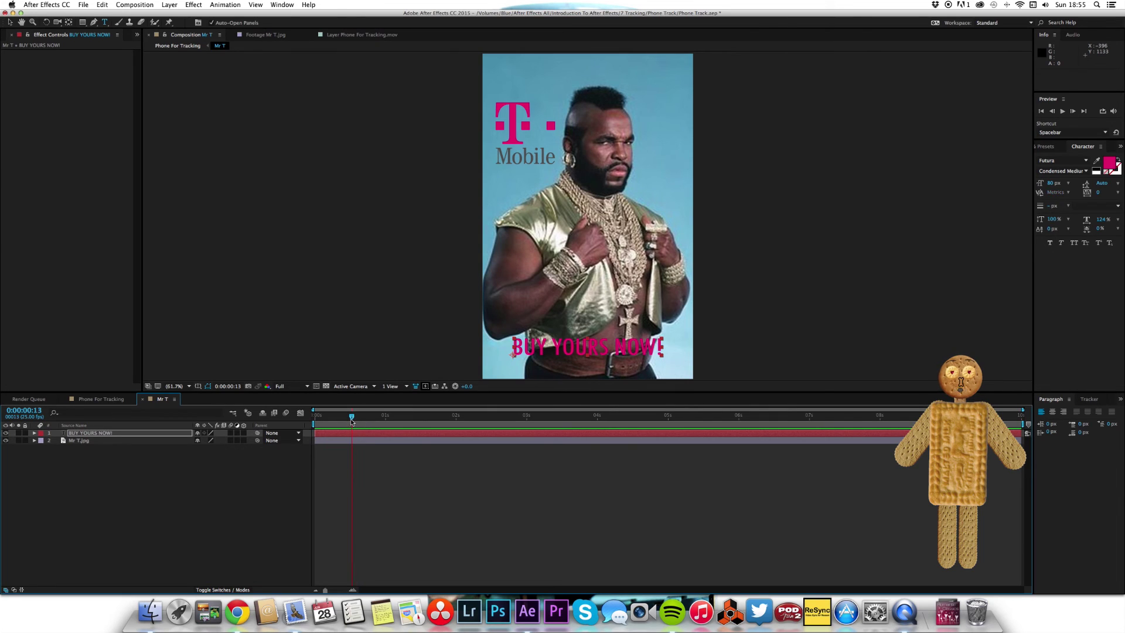
{"action": "key", "text": "p"}
{"action": "left_click", "coordinate": [55, 442]}
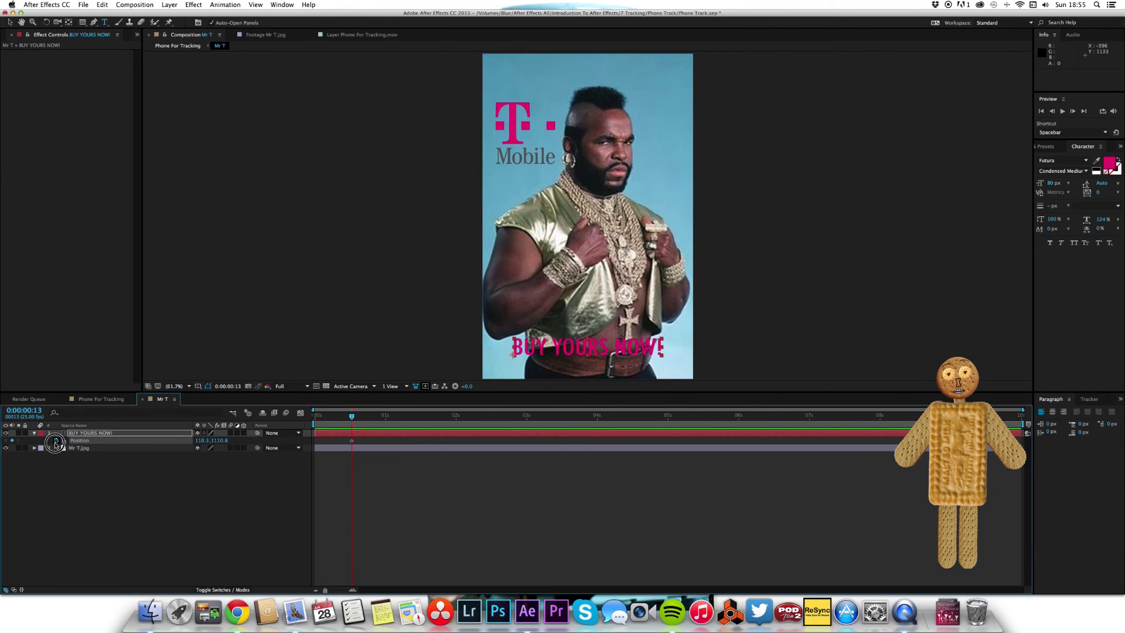
{"action": "key", "text": "Home"}
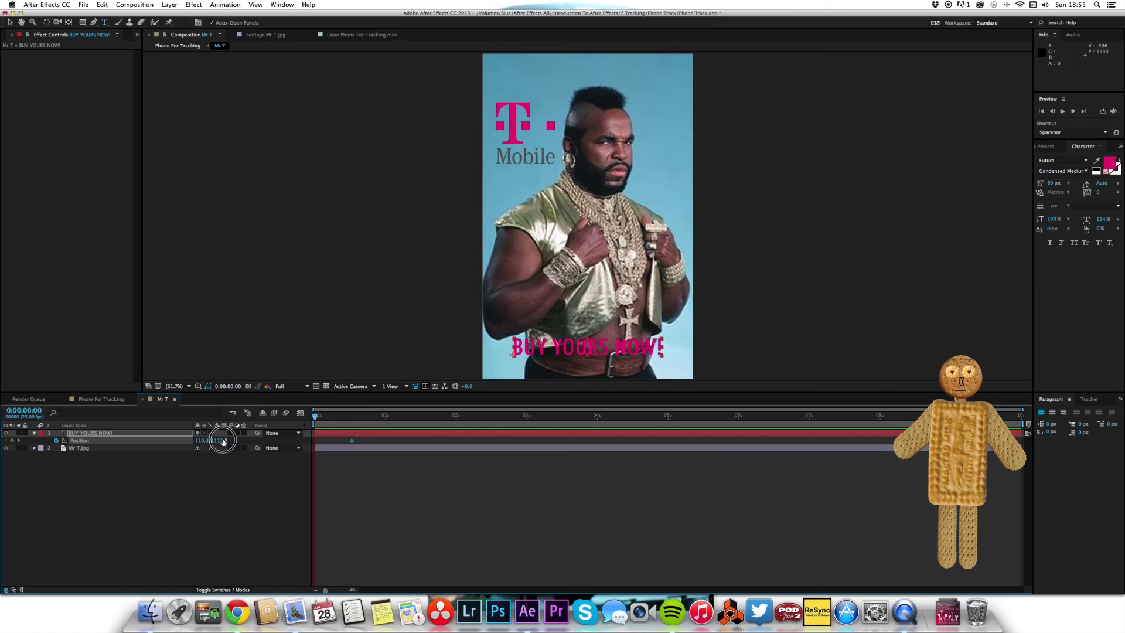
{"action": "left_click_drag", "start_coordinate": [220, 440], "coordinate": [351, 445]}
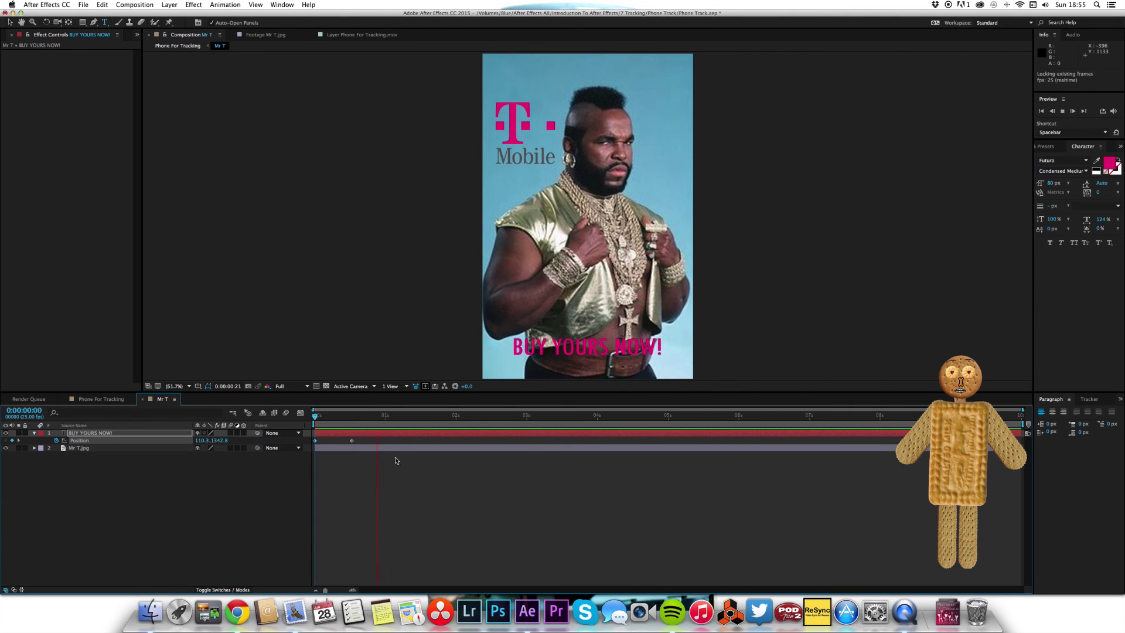
{"action": "left_click", "coordinate": [358, 420]}
{"action": "left_click_drag", "start_coordinate": [357, 420], "coordinate": [368, 419]}
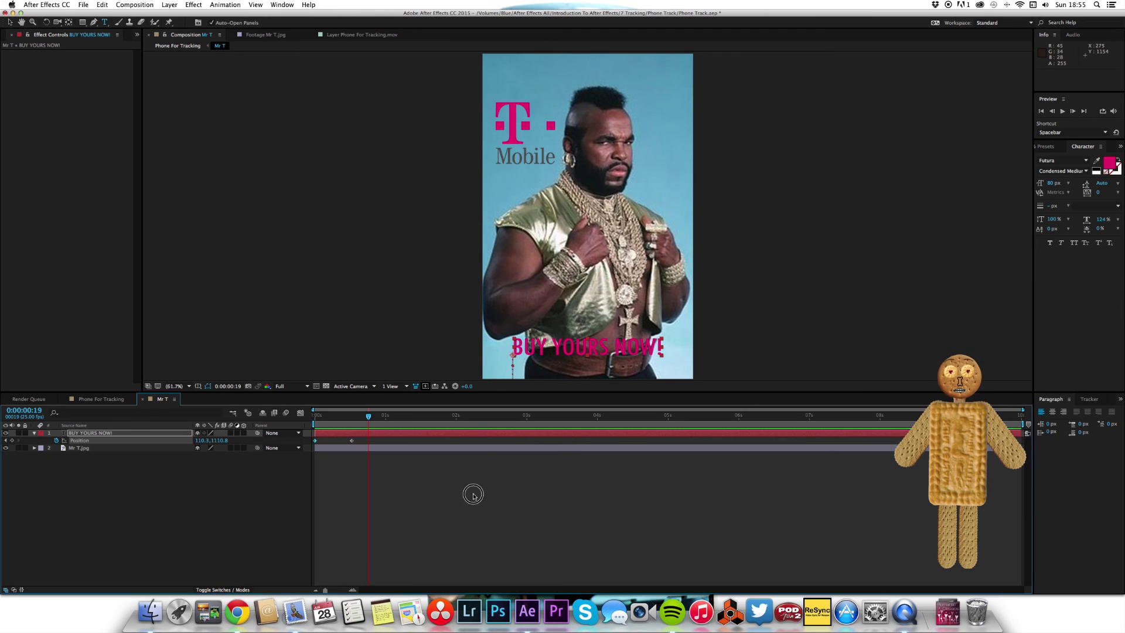
- Add 'FOOLS!' text at 72 px, positioned beside Mr T's head
{"action": "left_click", "coordinate": [469, 491]}
{"action": "left_click", "coordinate": [638, 179]}
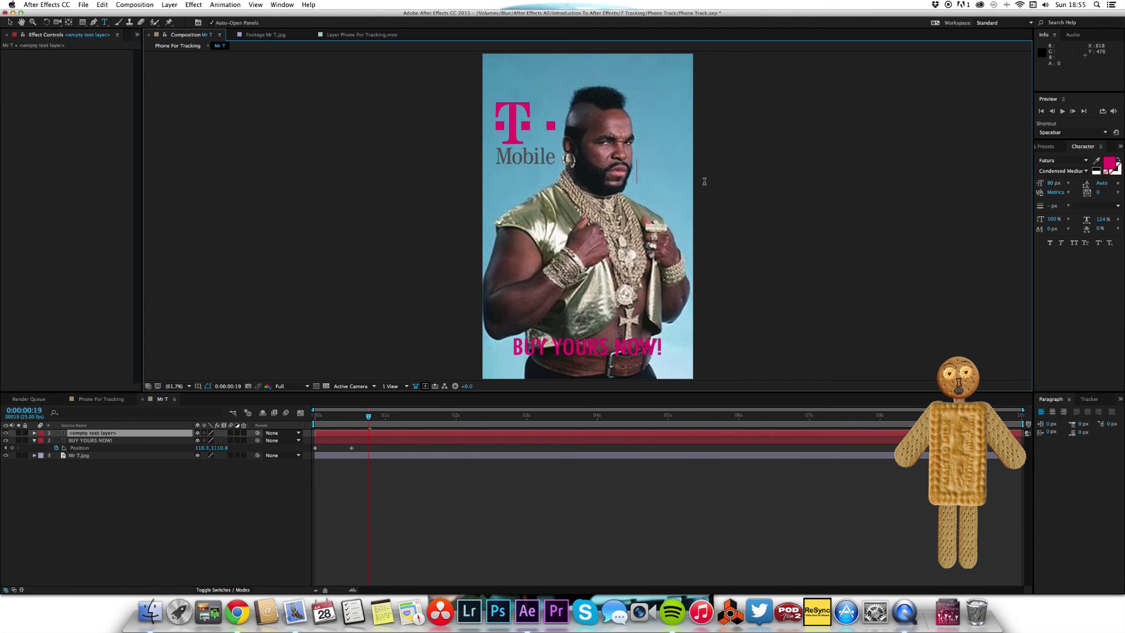
{"action": "type", "text": "Foo"}
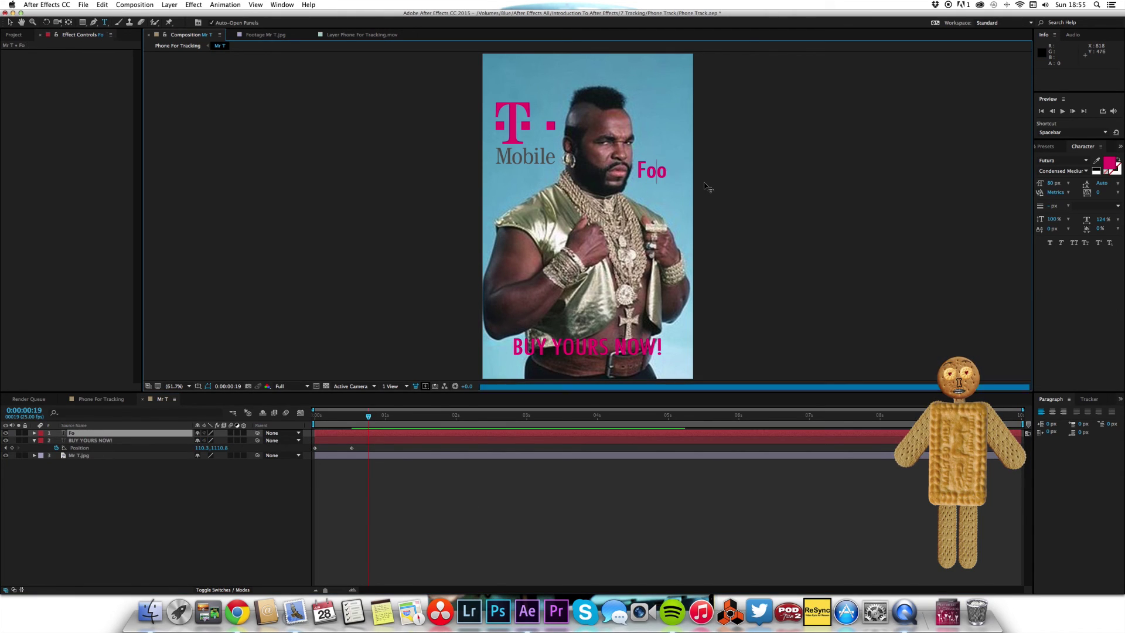
{"action": "key", "text": "BackSpace"}
{"action": "key", "text": "BackSpace"}
{"action": "type", "text": "OOL"}
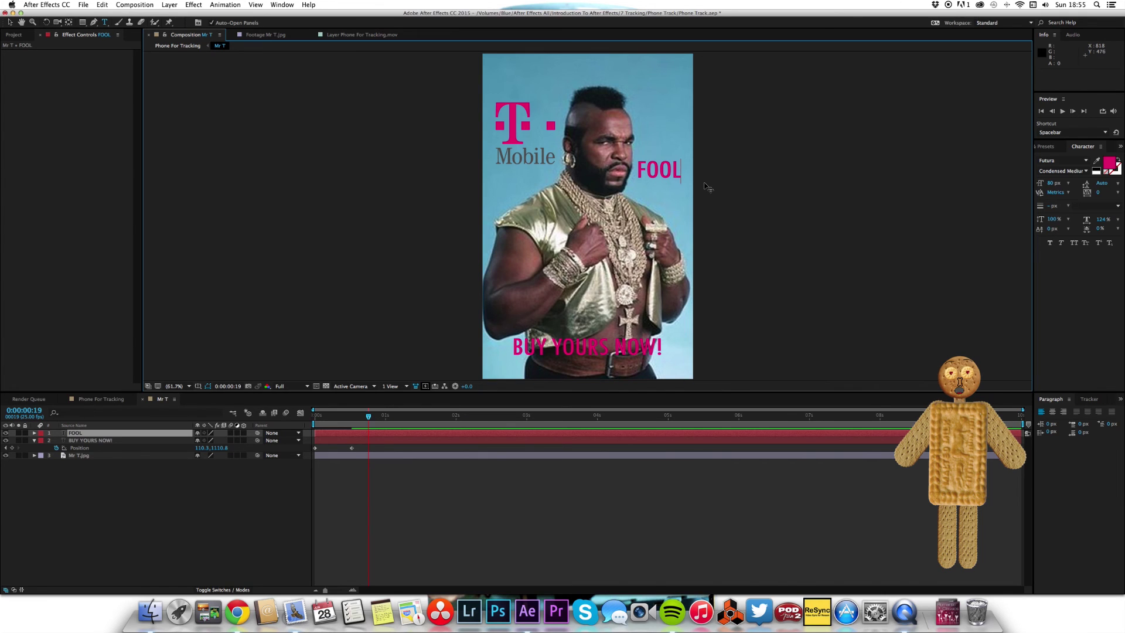
{"action": "type", "text": "S!"}
{"action": "left_click", "coordinate": [10, 22]}
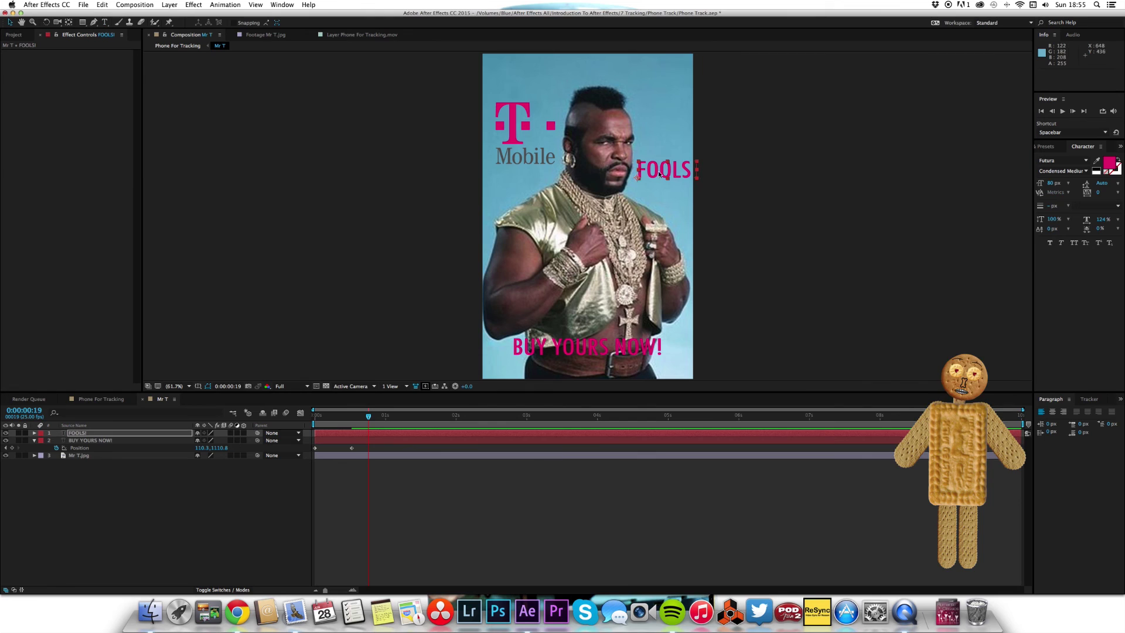
{"action": "left_click_drag", "start_coordinate": [664, 170], "coordinate": [655, 177]}
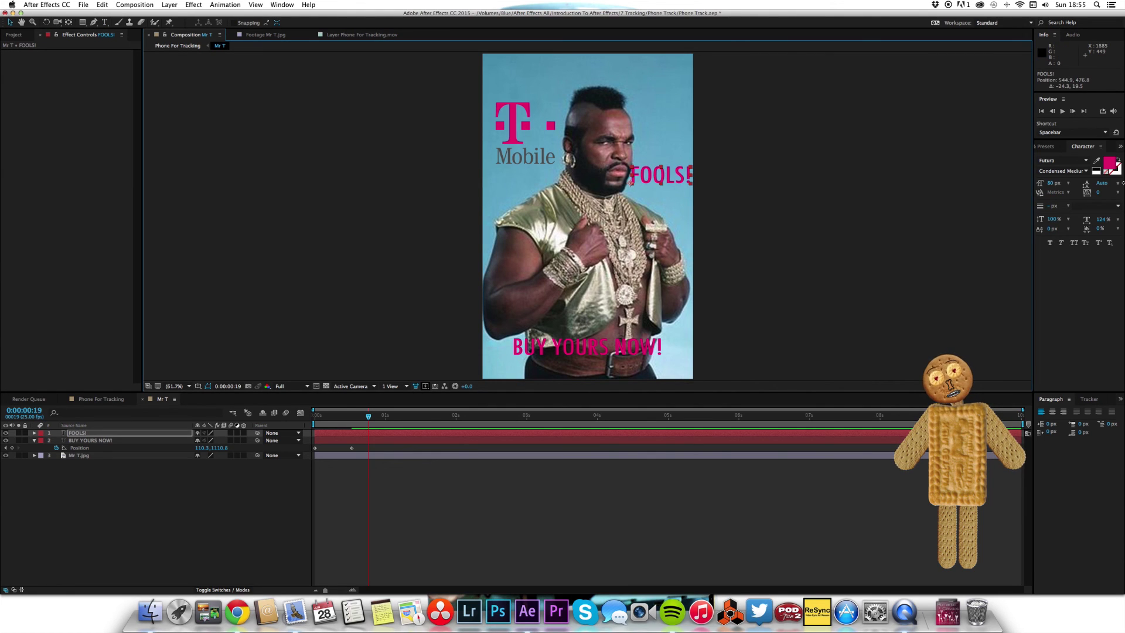
{"action": "left_click_drag", "start_coordinate": [1054, 184], "coordinate": [1049, 186]}
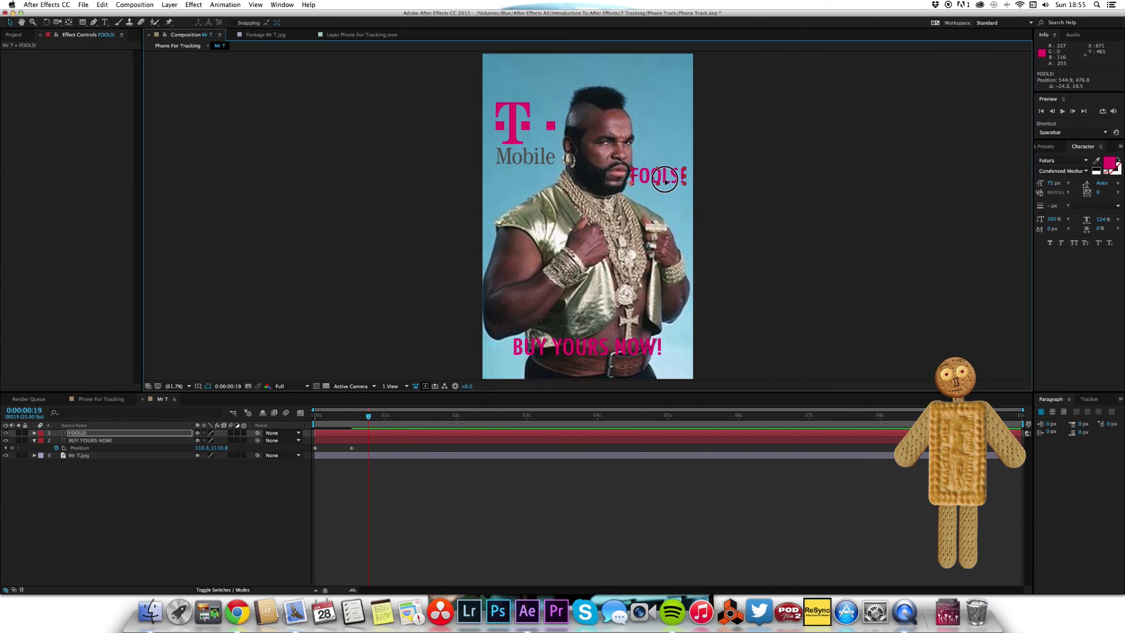
{"action": "left_click_drag", "start_coordinate": [664, 183], "coordinate": [666, 175]}
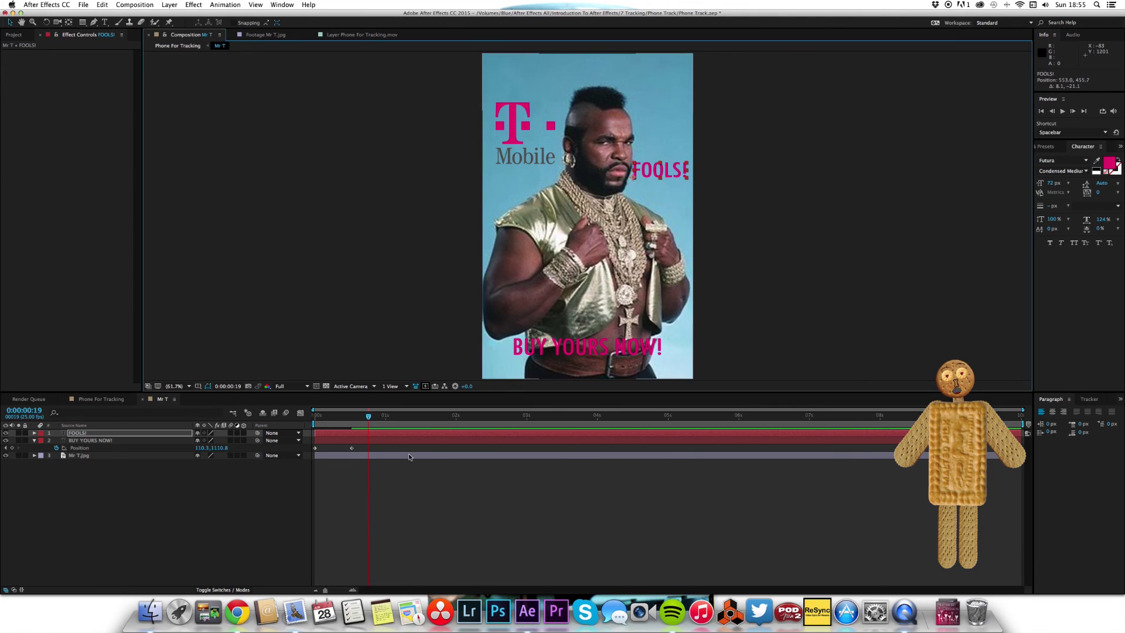
{"action": "key", "text": "s"}
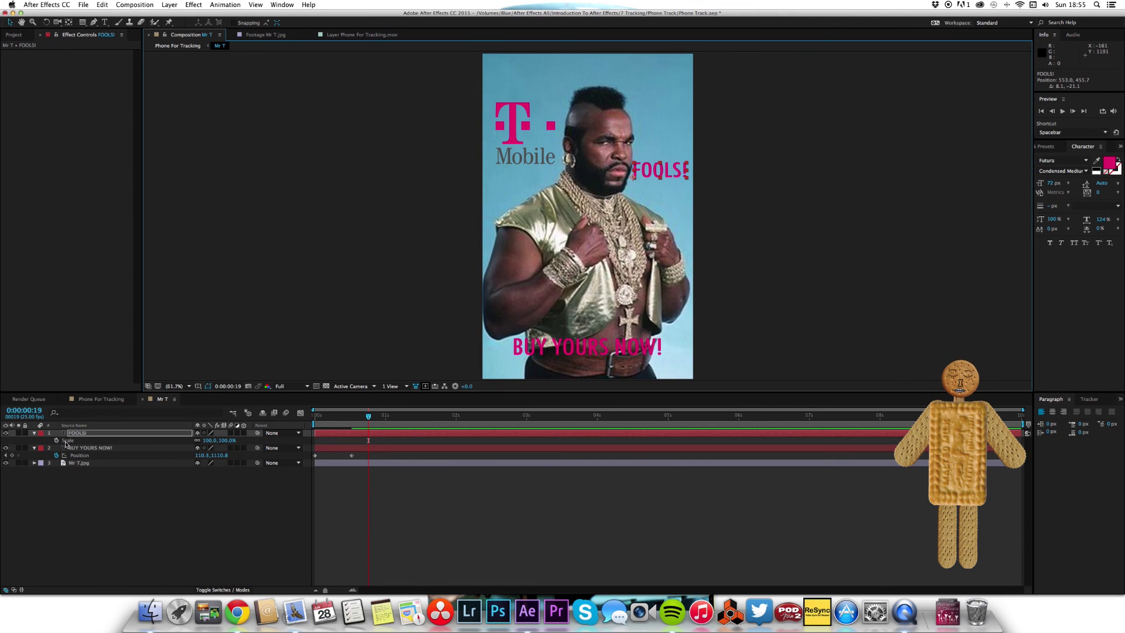
- Keyframe FOOLS! scale at 100% on frame 20 and 0% on frame 15, then preview
{"action": "left_click", "coordinate": [372, 416]}
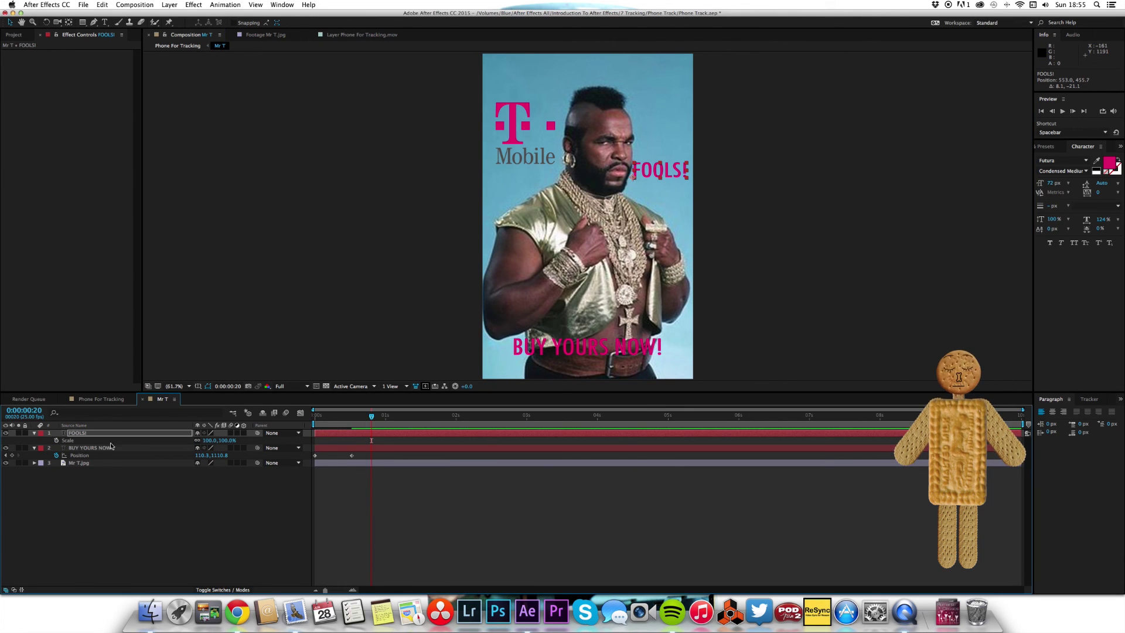
{"action": "left_click", "coordinate": [57, 441]}
{"action": "key", "text": "Page_Up"}
{"action": "key", "text": "Page_Up"}
{"action": "key", "text": "Page_Up"}
{"action": "key", "text": "Page_Up"}
{"action": "key", "text": "Page_Up"}
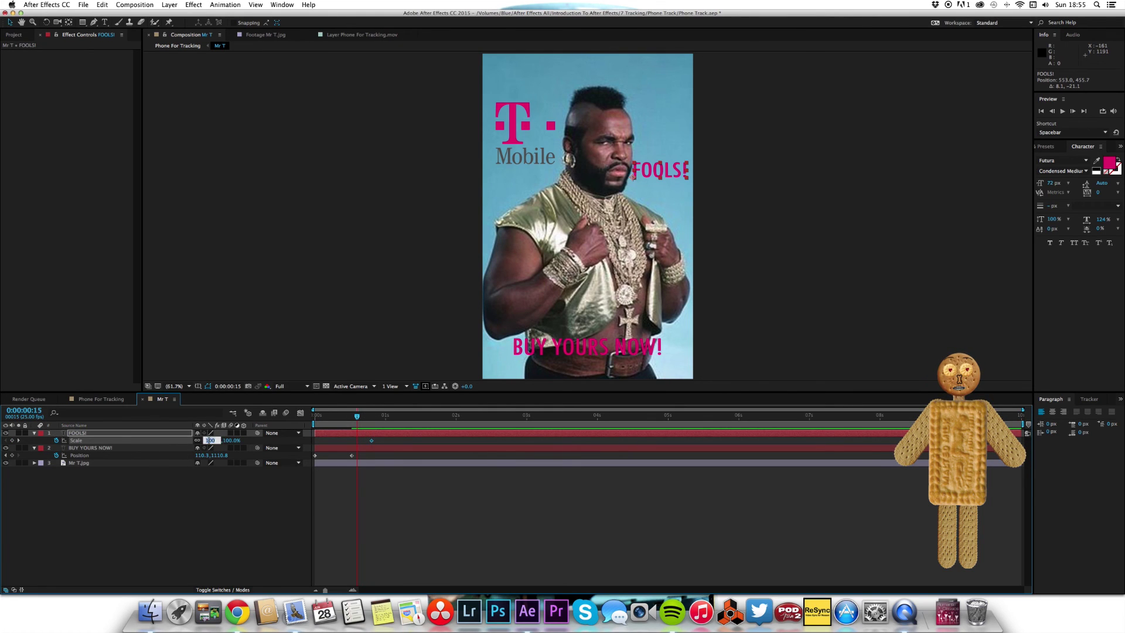
{"action": "key", "text": "Return"}
{"action": "left_click", "coordinate": [445, 507]}
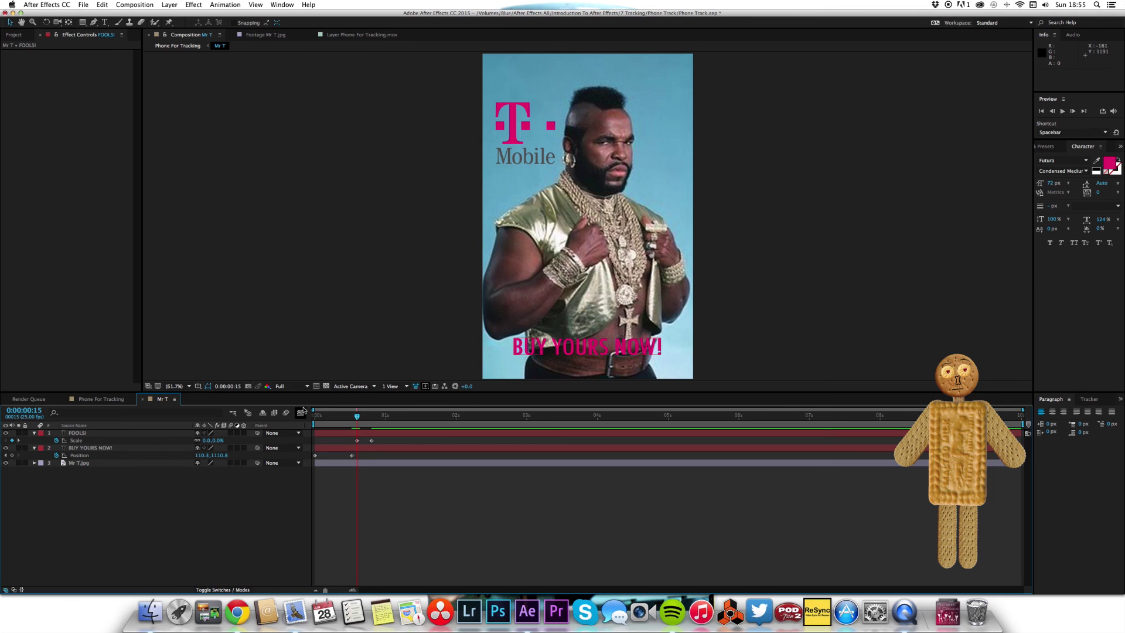
{"action": "key", "text": "Home"}
{"action": "key", "text": "space"}
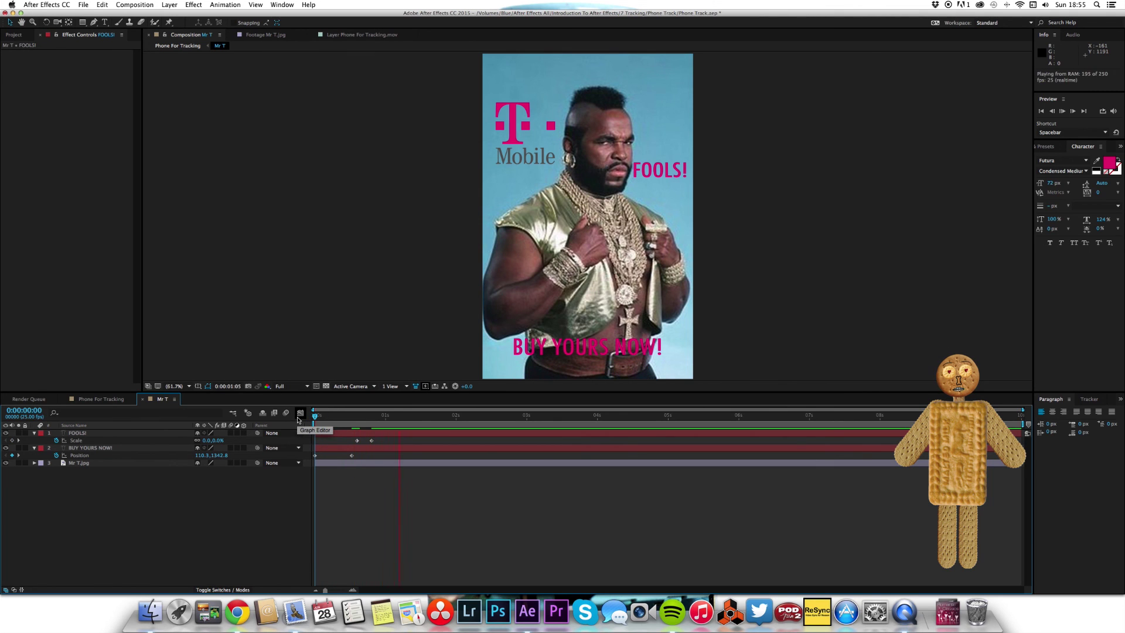
- Preview the Phone For Tracking comp from its first frame to check the tracked text animations
{"action": "key", "text": "space"}
{"action": "left_click", "coordinate": [90, 399]}
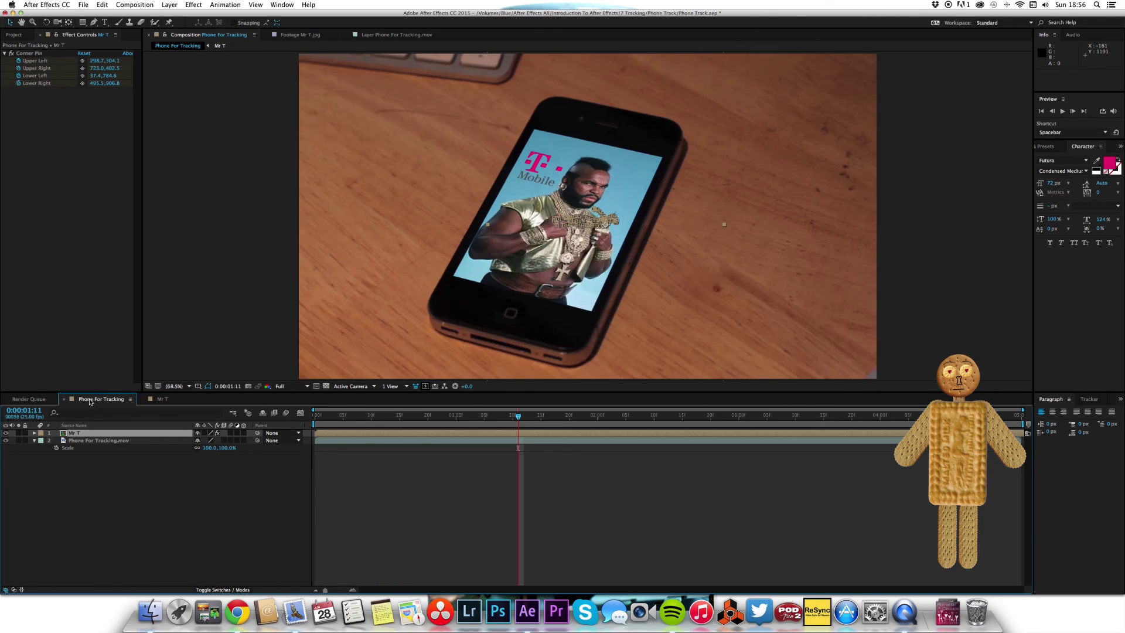
{"action": "key", "text": "Home"}
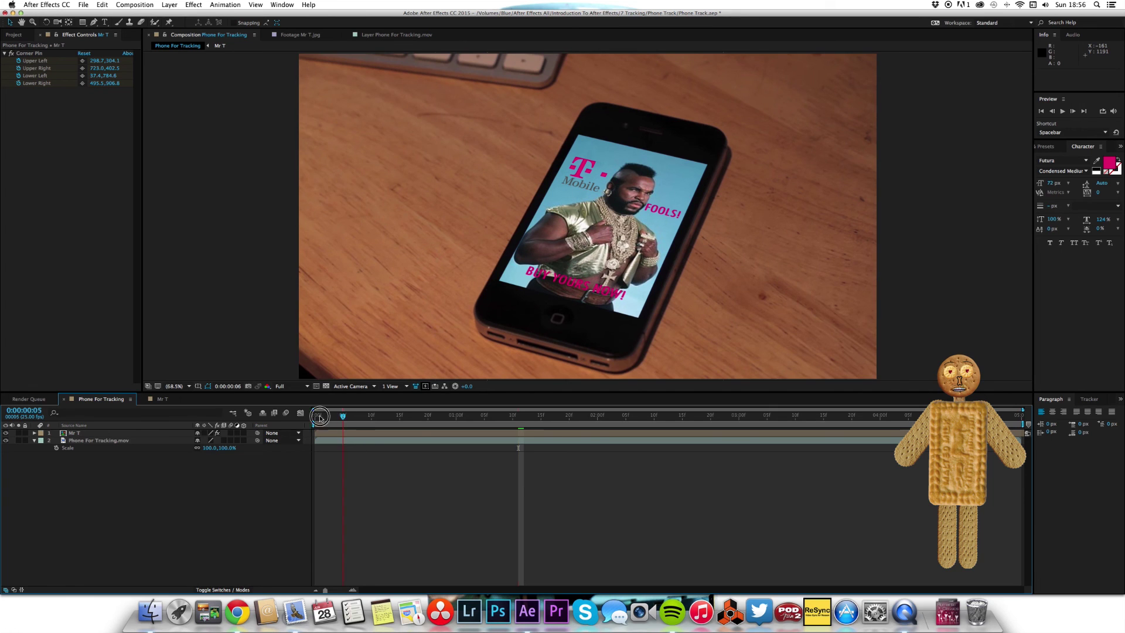
{"action": "key", "text": "space"}
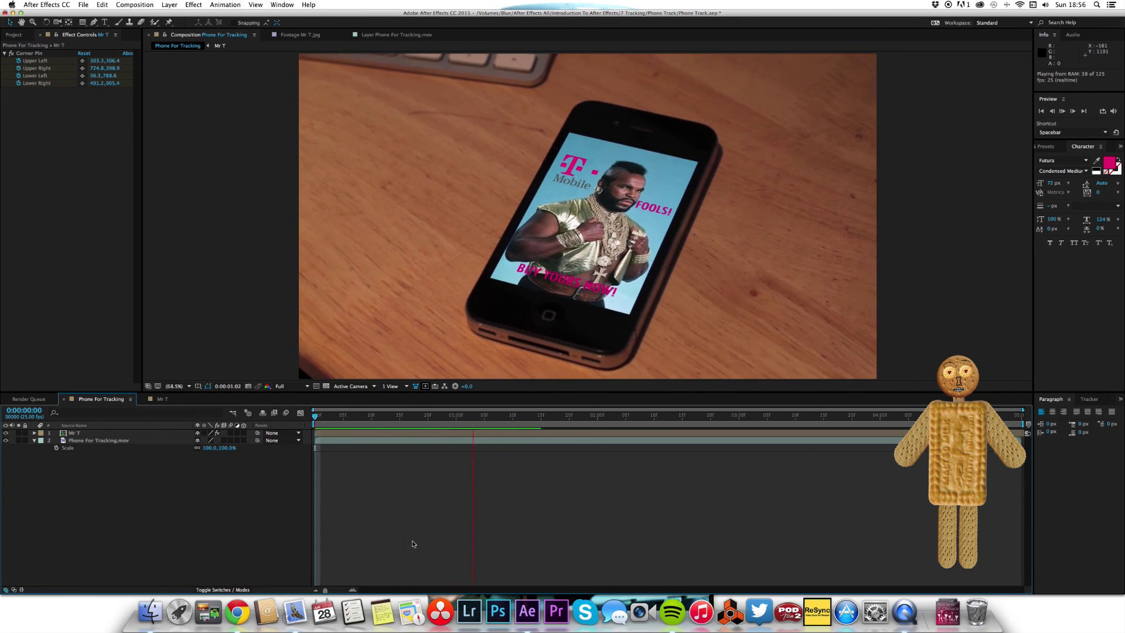
{"action": "key", "text": "space"}
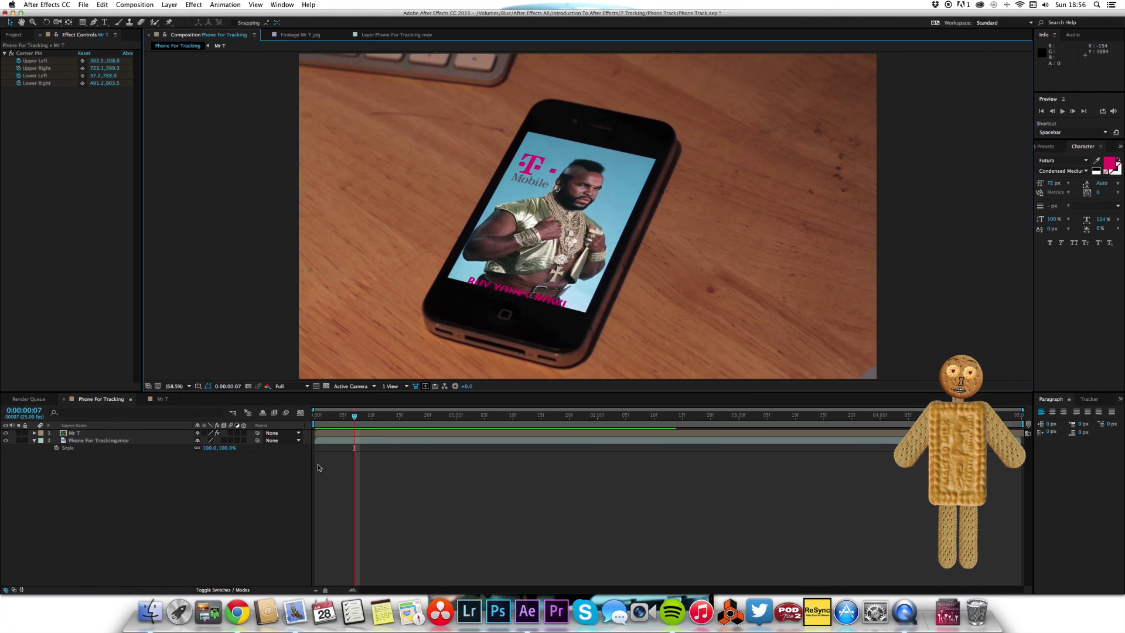
{"action": "key", "text": "Home"}
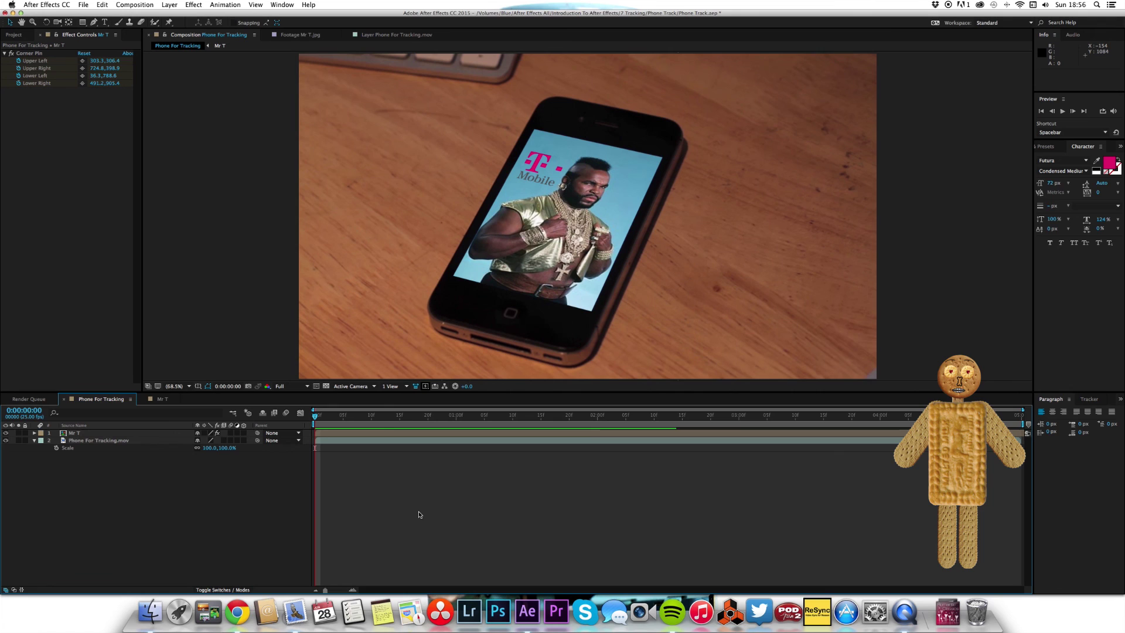